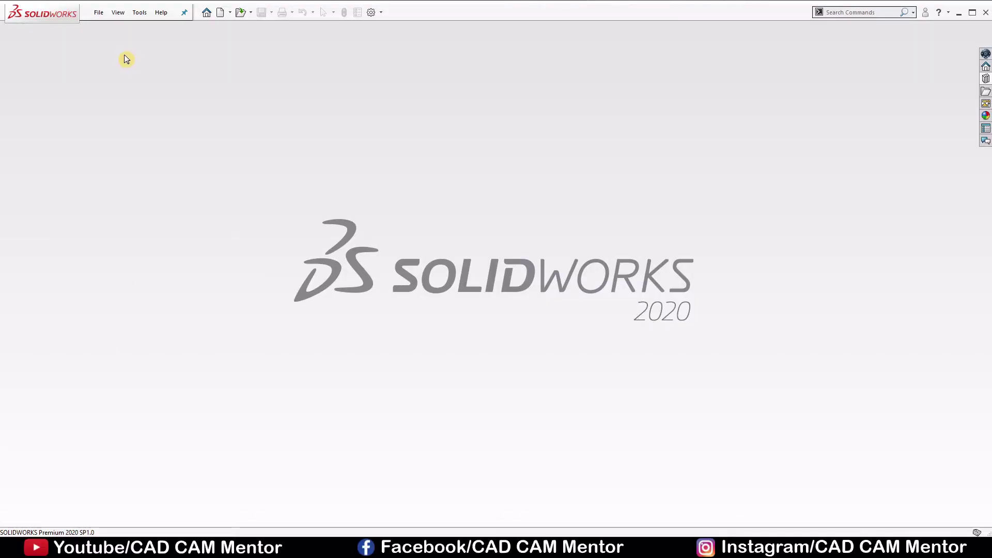
Create a new blank Part document, Part4, from File > New.
click(98, 16)
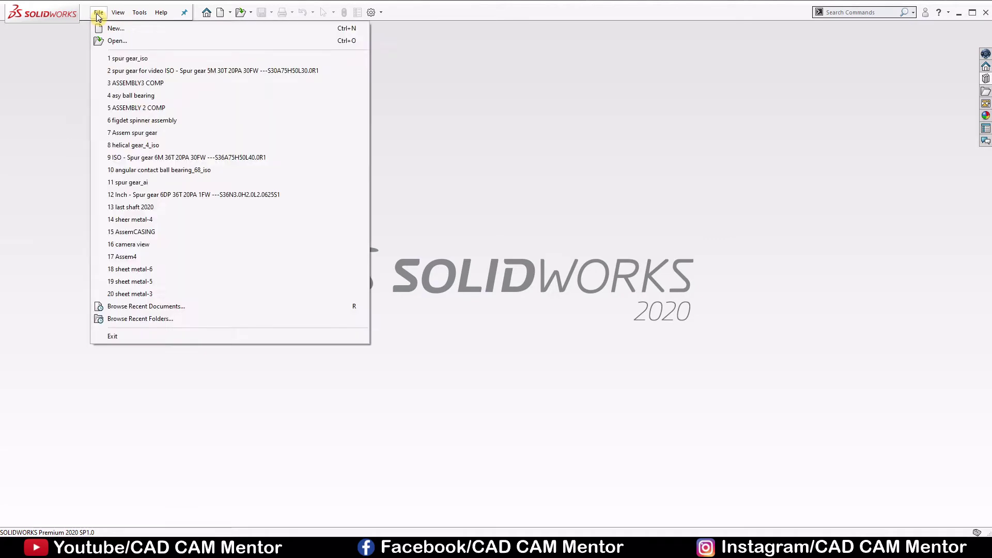
click(112, 29)
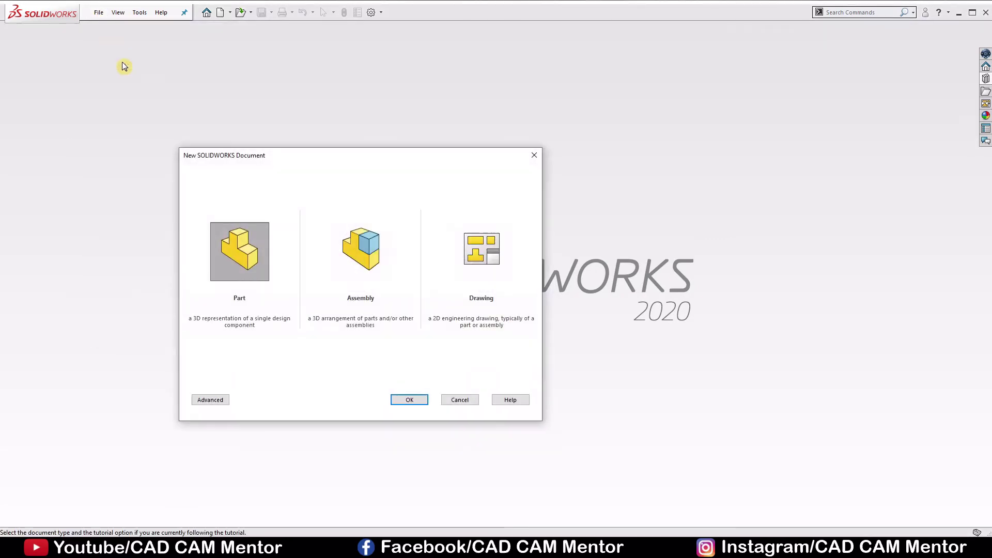
click(406, 400)
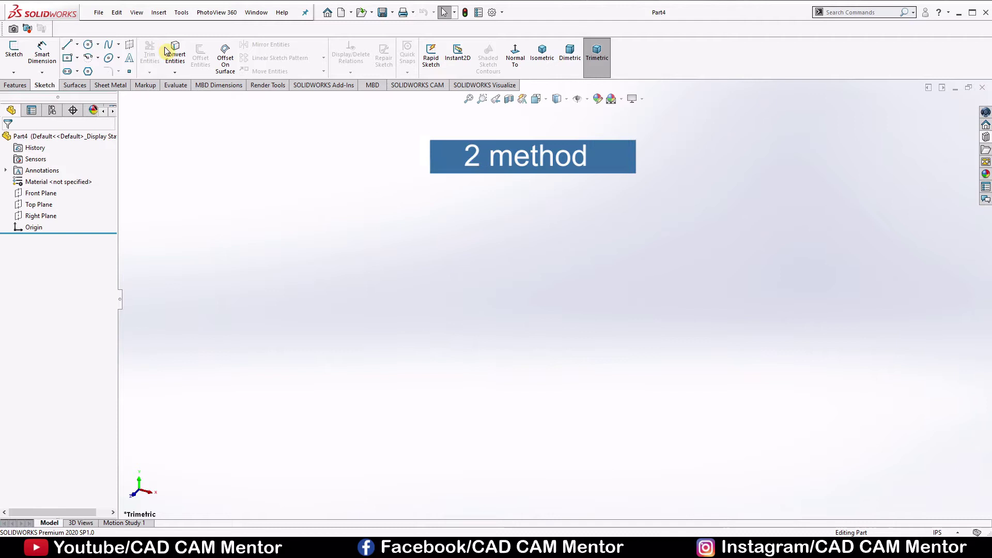
click(182, 12)
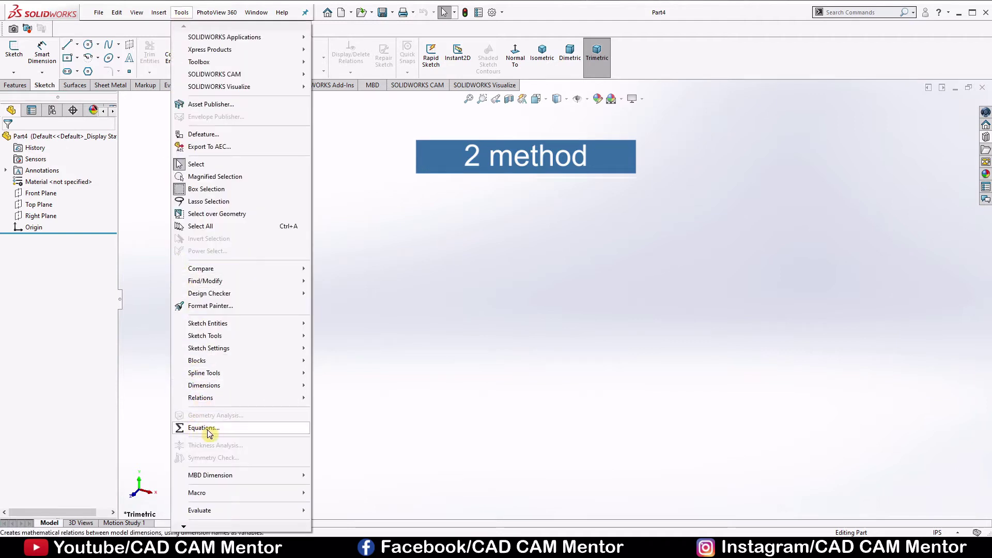
click(480, 259)
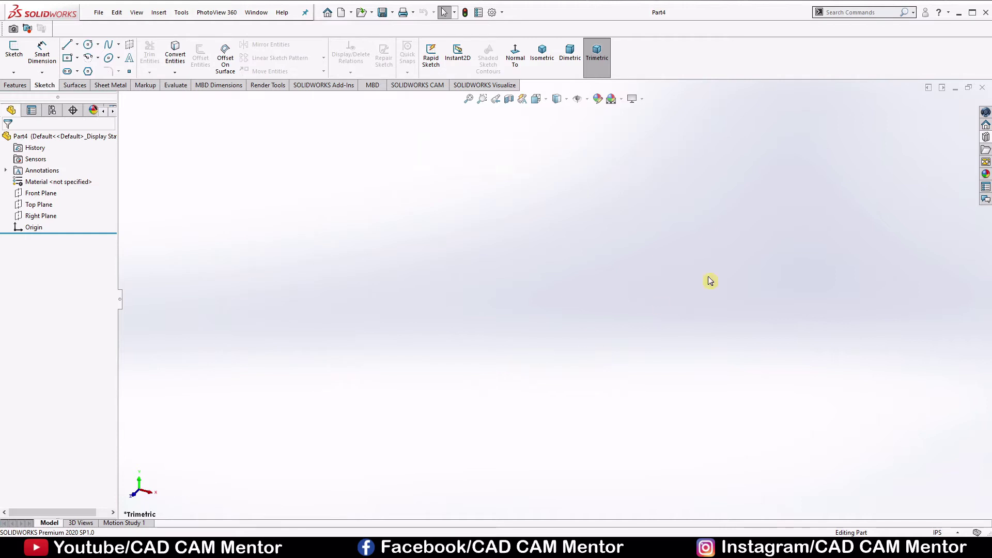
Enable the SOLIDWORKS Toolbox Library add-in, including at start-up.
click(986, 139)
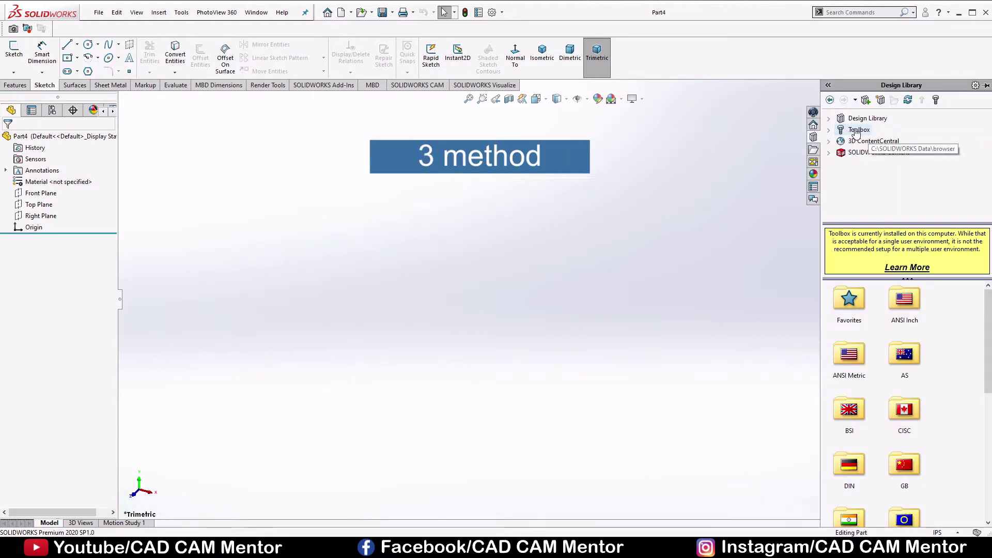
click(502, 13)
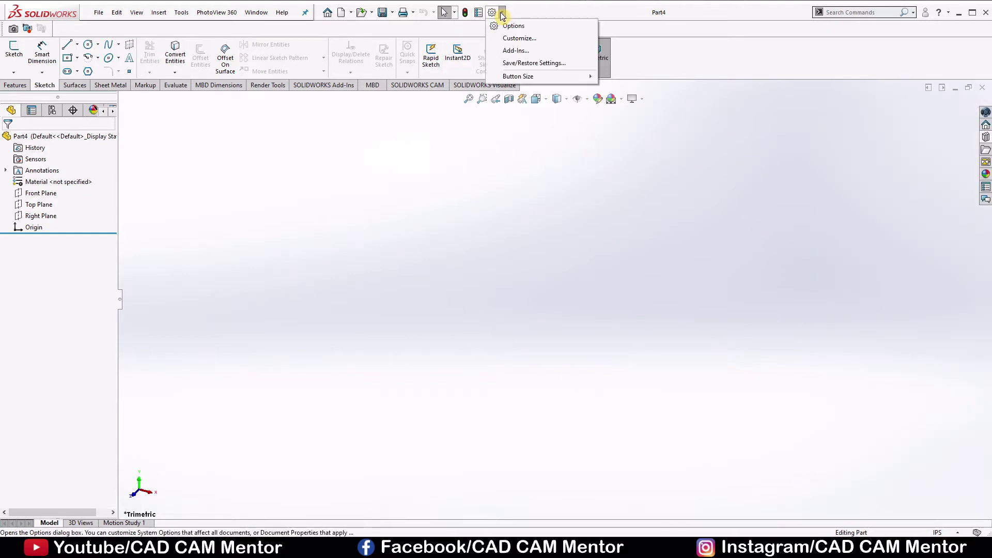
click(515, 49)
click(263, 259)
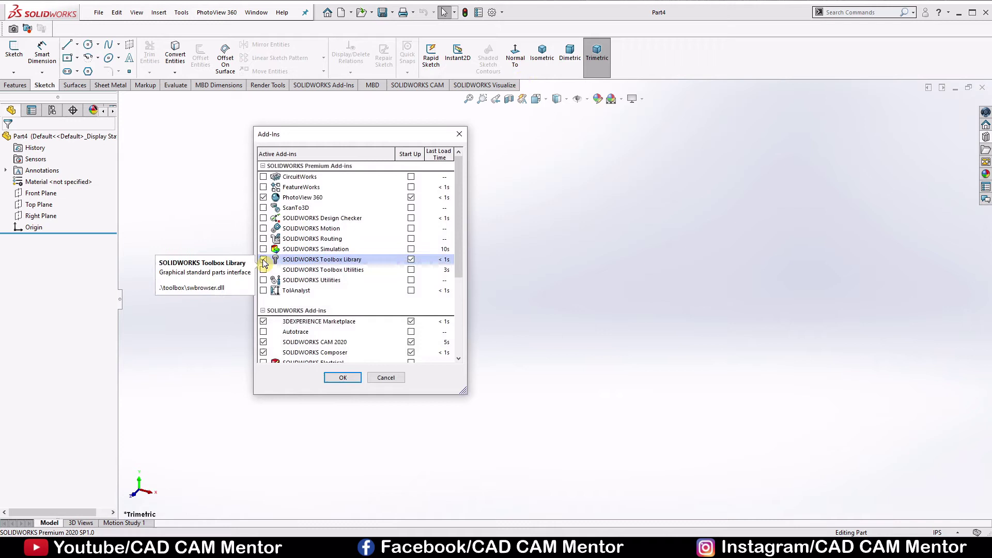
click(411, 259)
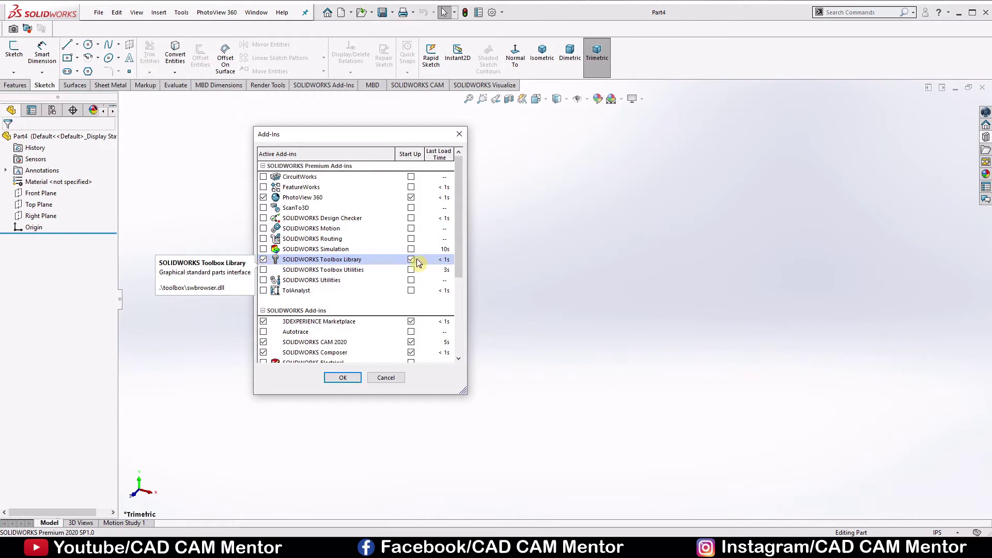
click(343, 378)
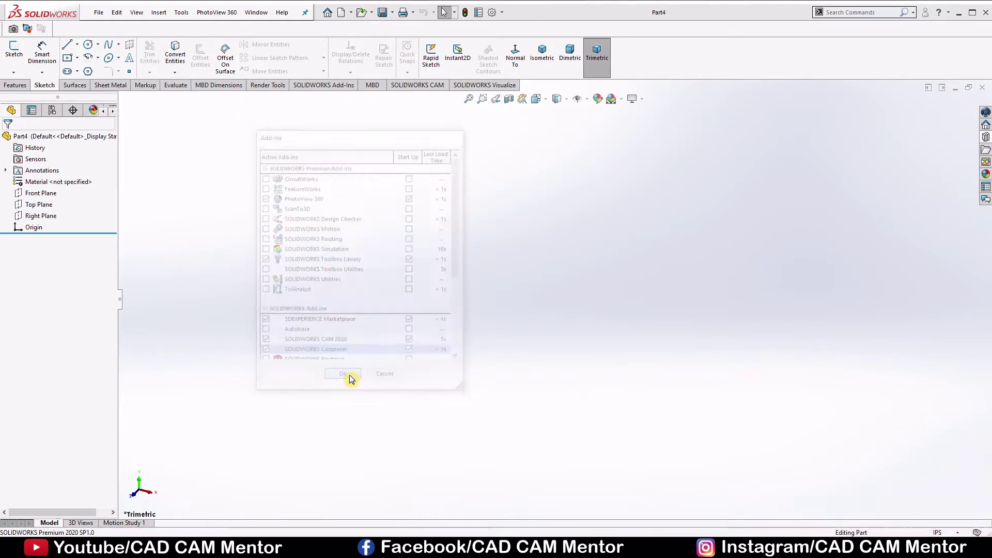
Create a Spur Gear part from Design Library > Toolbox > ISO > Power Transmission > Gears.
click(985, 149)
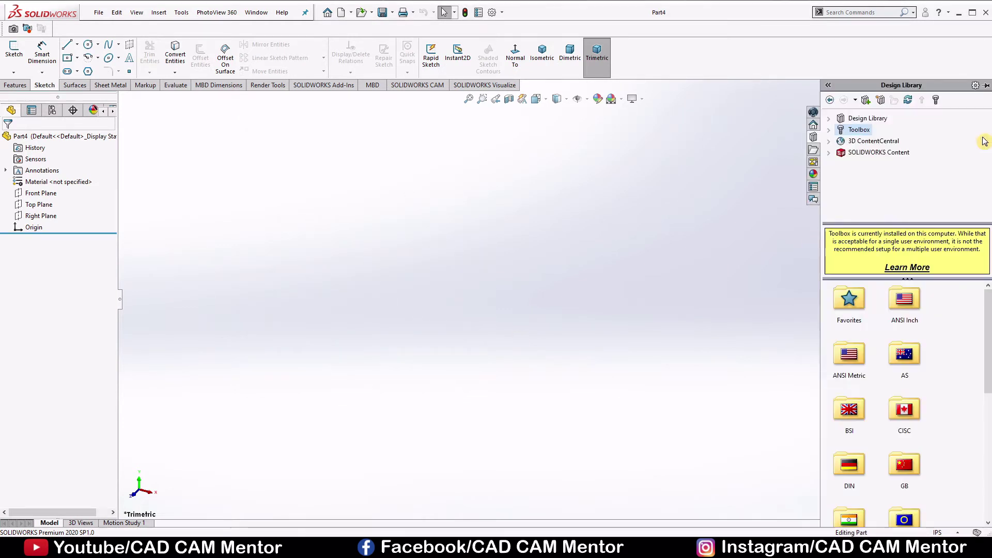
click(858, 130)
scroll(935, 379, down, 3)
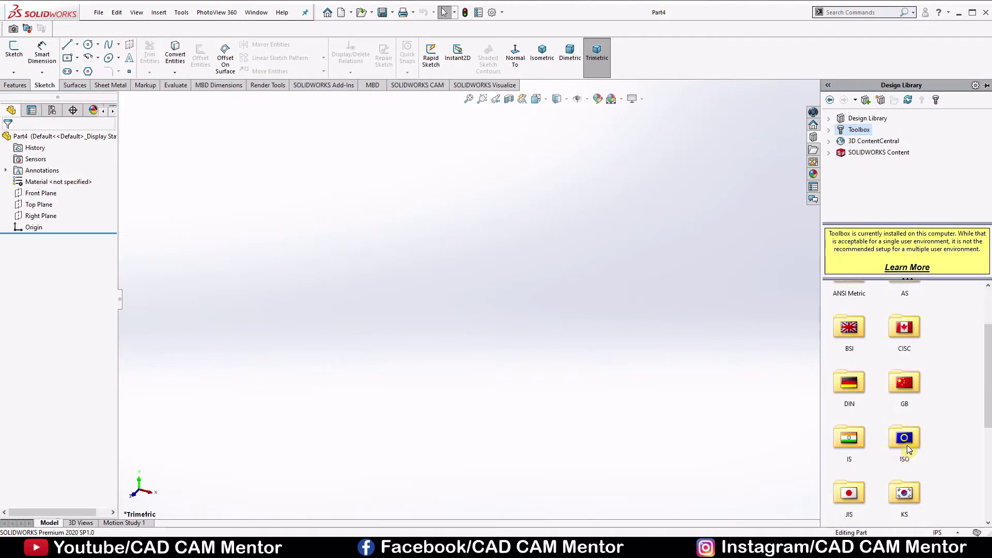
double_click(905, 436)
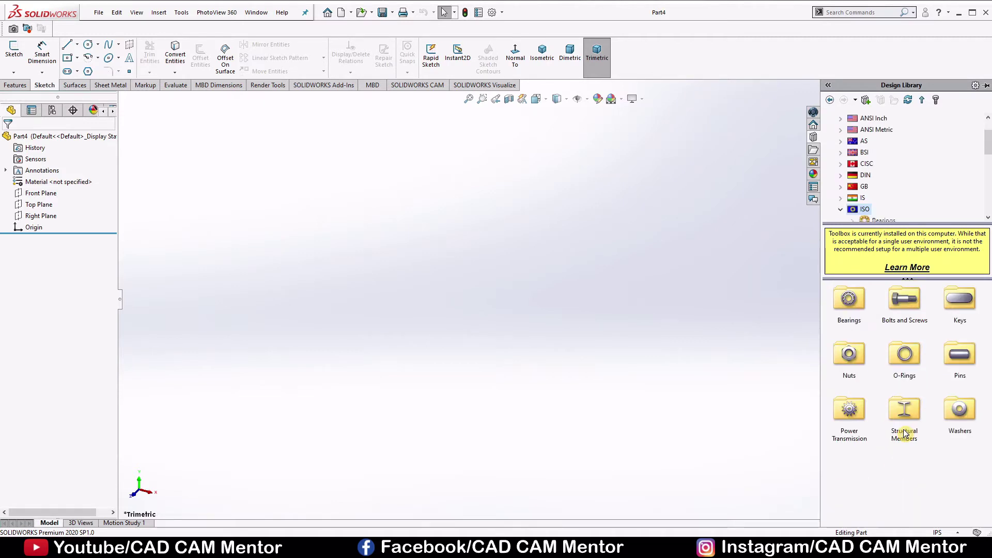
double_click(843, 414)
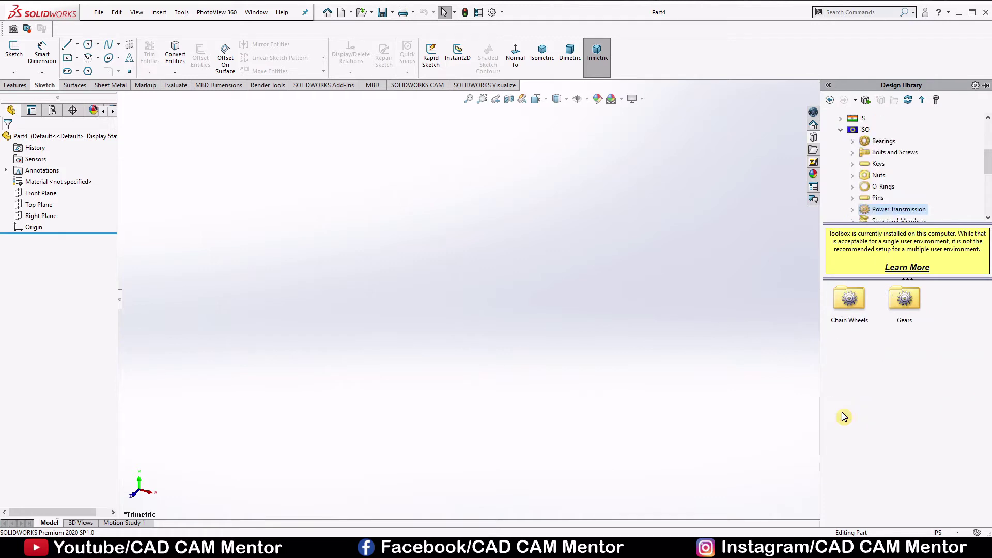
double_click(903, 305)
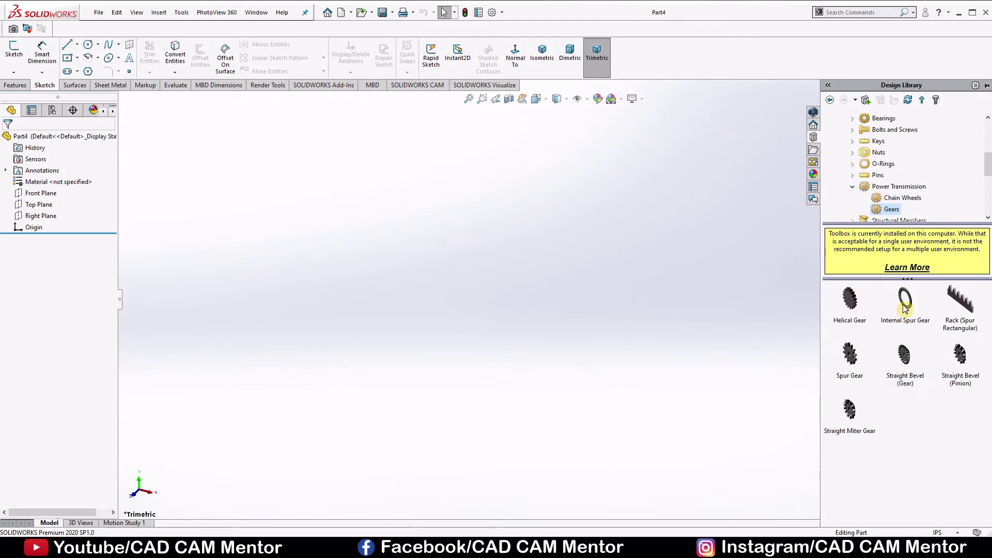
right_click(853, 356)
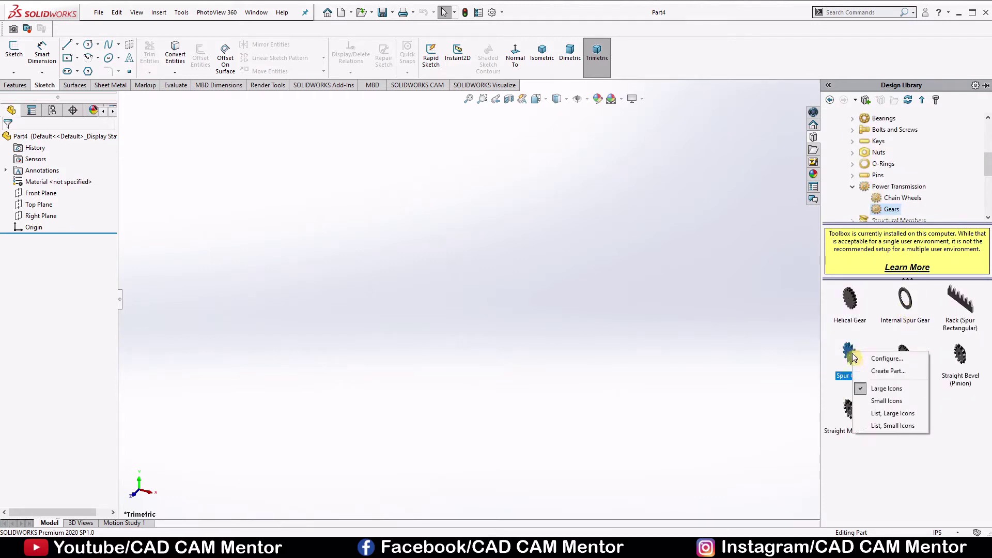
click(880, 372)
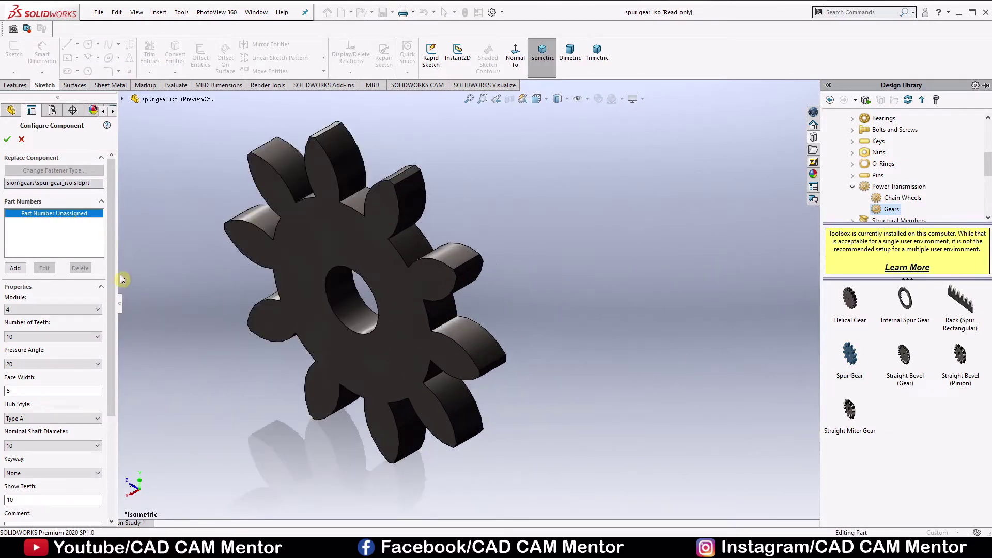
Configure the spur gear with module 5, 20 teeth and a 30 face width.
click(65, 309)
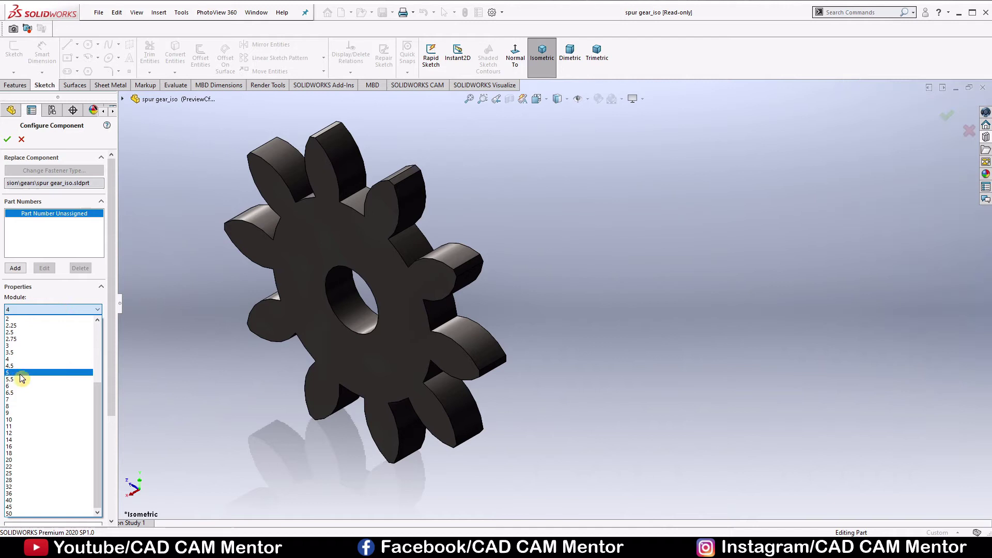
click(20, 373)
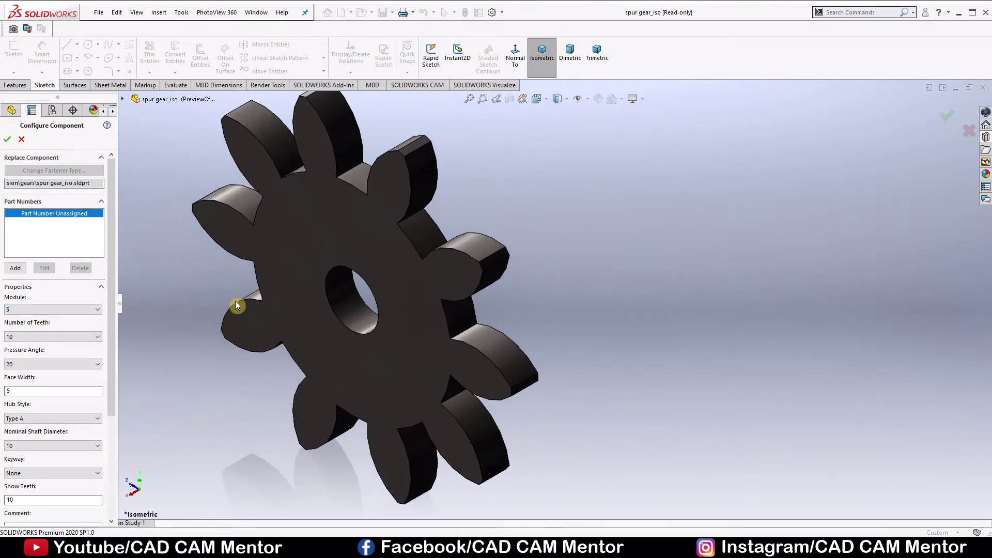
click(49, 338)
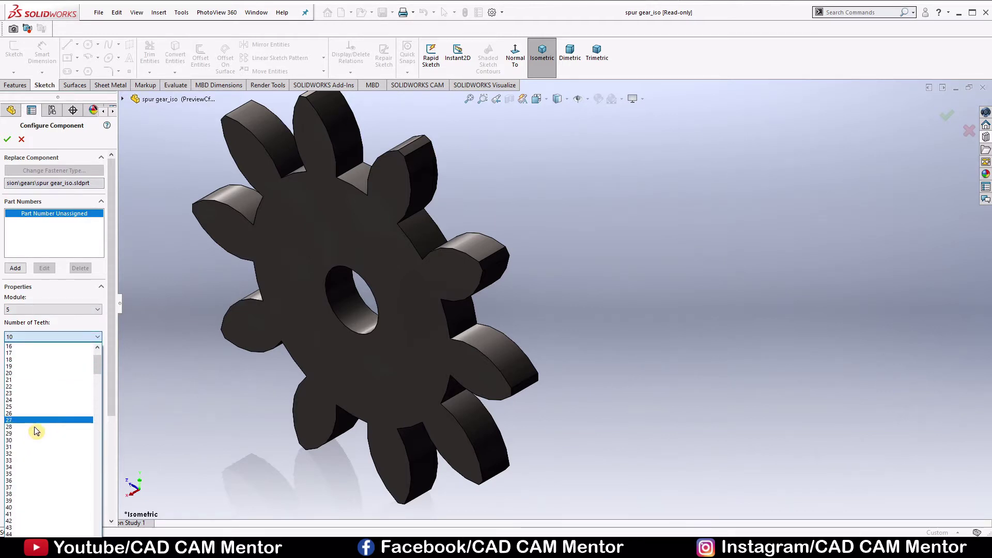
click(30, 379)
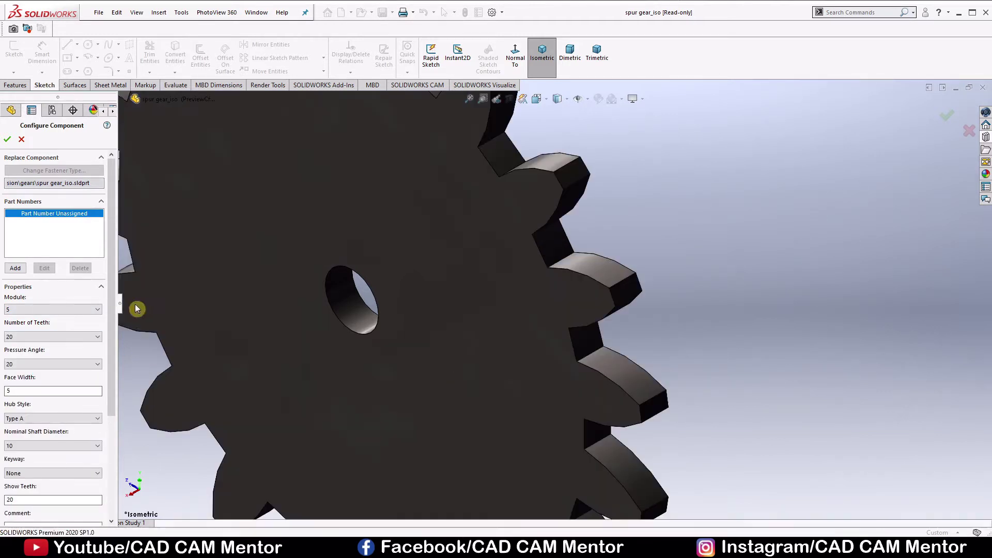
scroll(481, 223, down, 1)
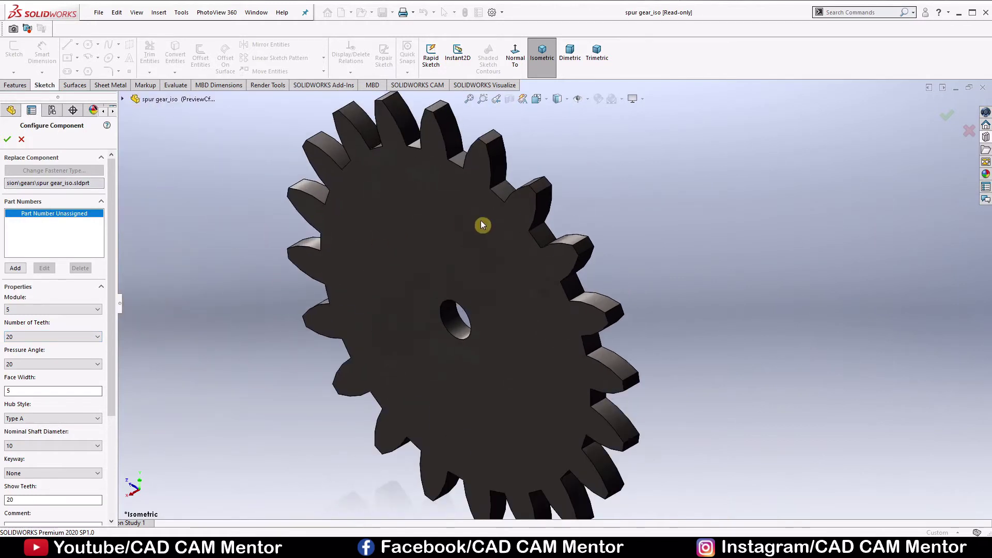
drag(111, 344, 114, 360)
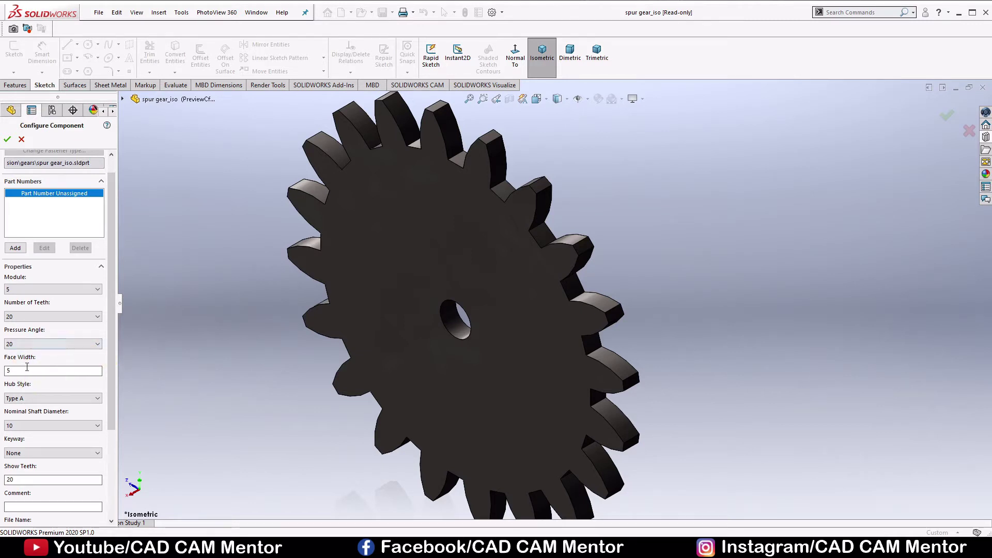
drag(6, 371, 48, 371)
key(Return)
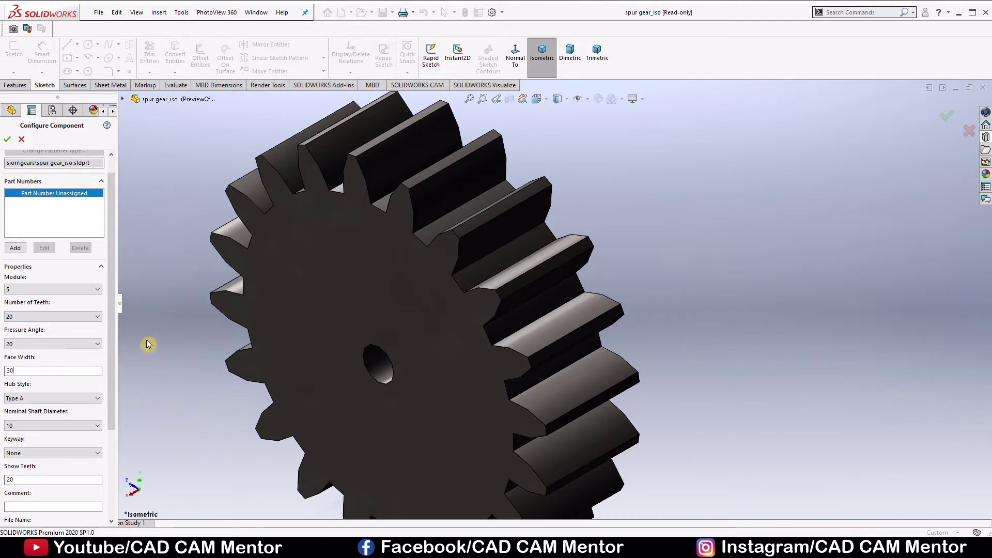
drag(113, 363, 2, 385)
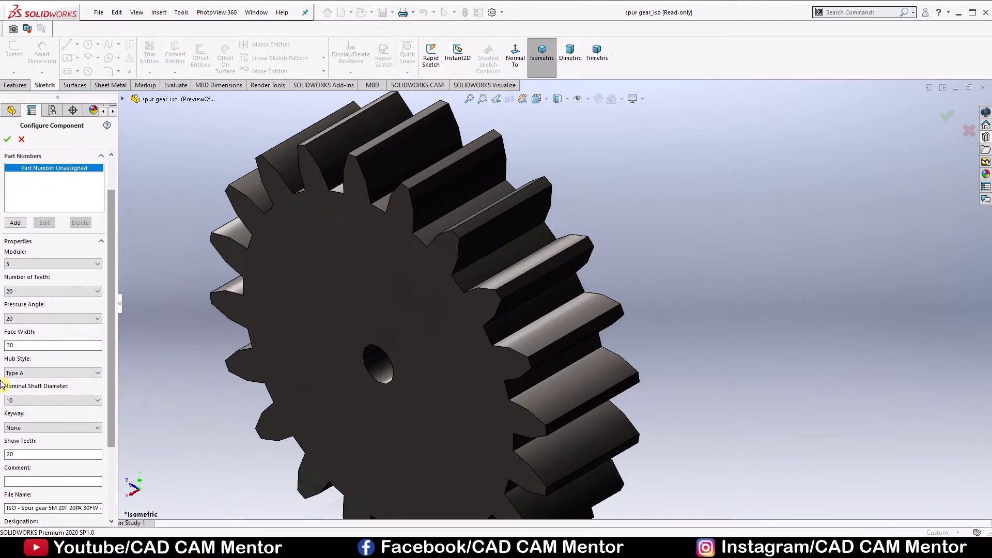
Preview hub styles Type B and Type C, then return the hub to Type A.
click(76, 375)
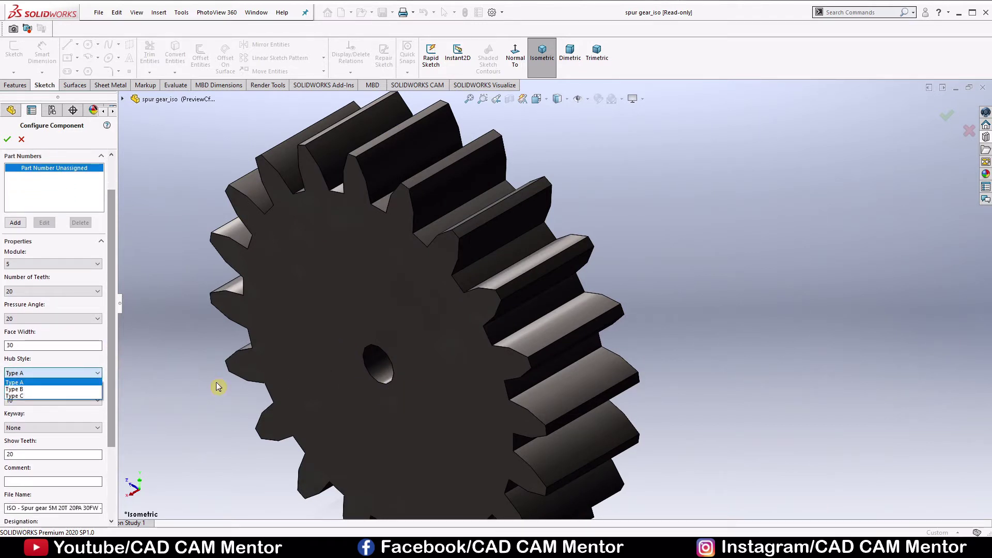
click(15, 389)
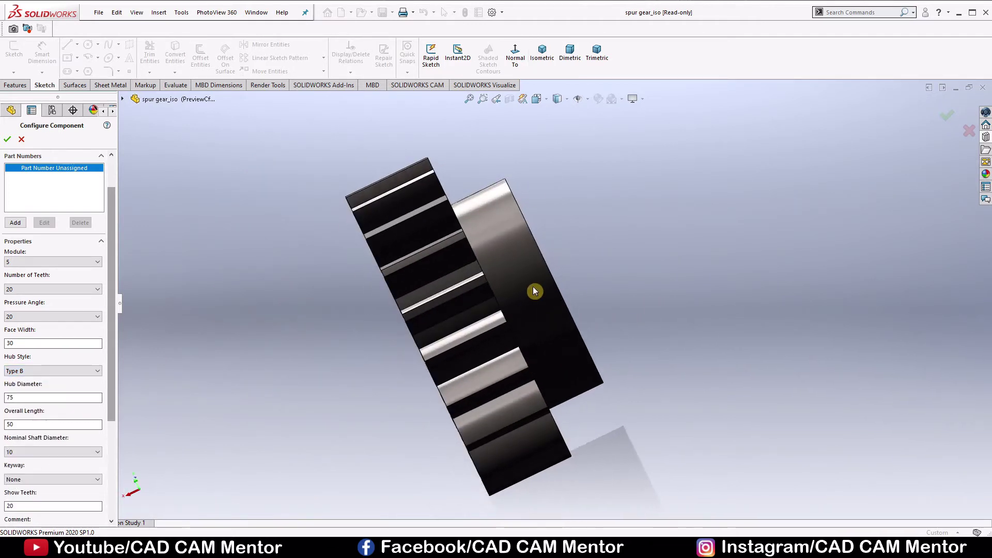
click(79, 371)
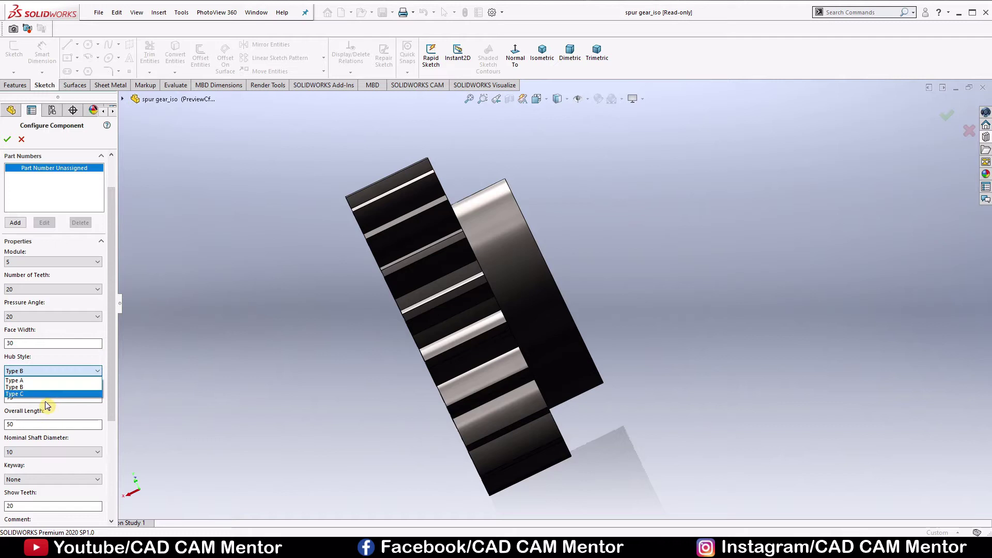
click(43, 393)
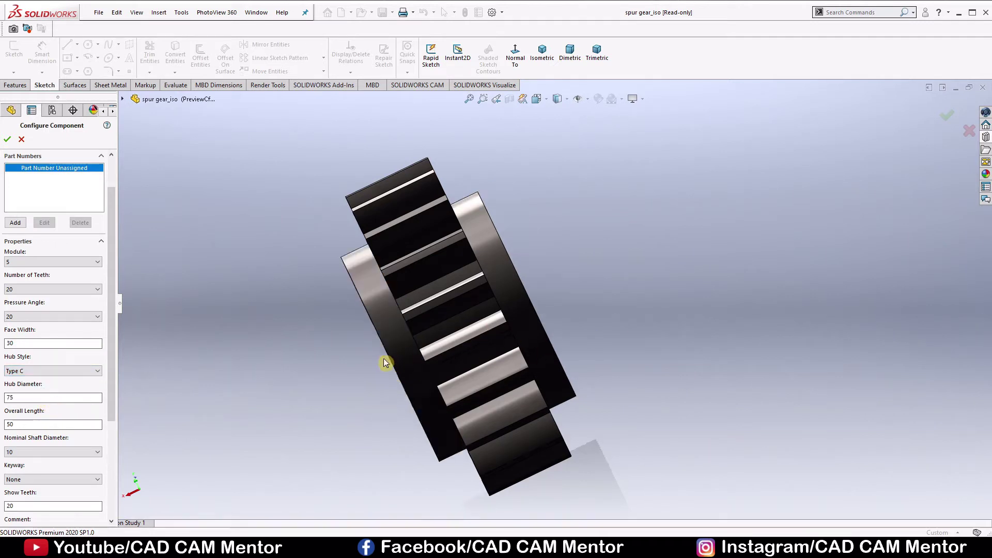
click(77, 371)
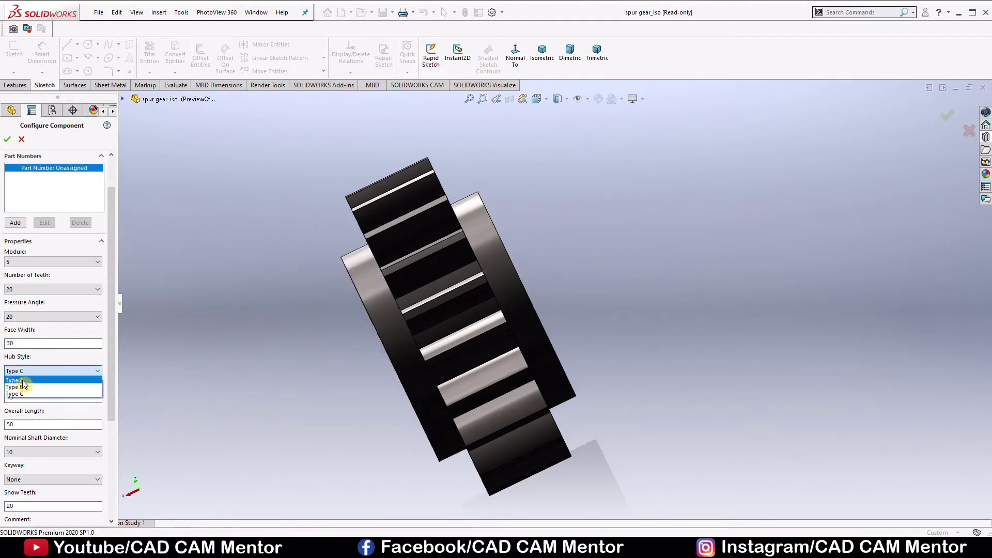
click(77, 381)
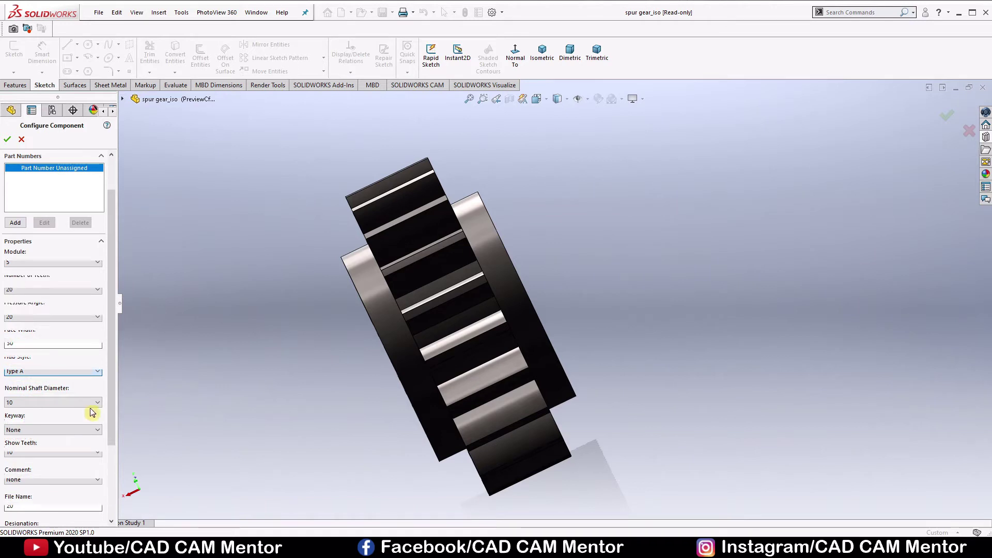
middle_drag(317, 404, 372, 362)
Set the nominal shaft diameter to 20 and the keyway to Square(1).
scroll(430, 360, down, 3)
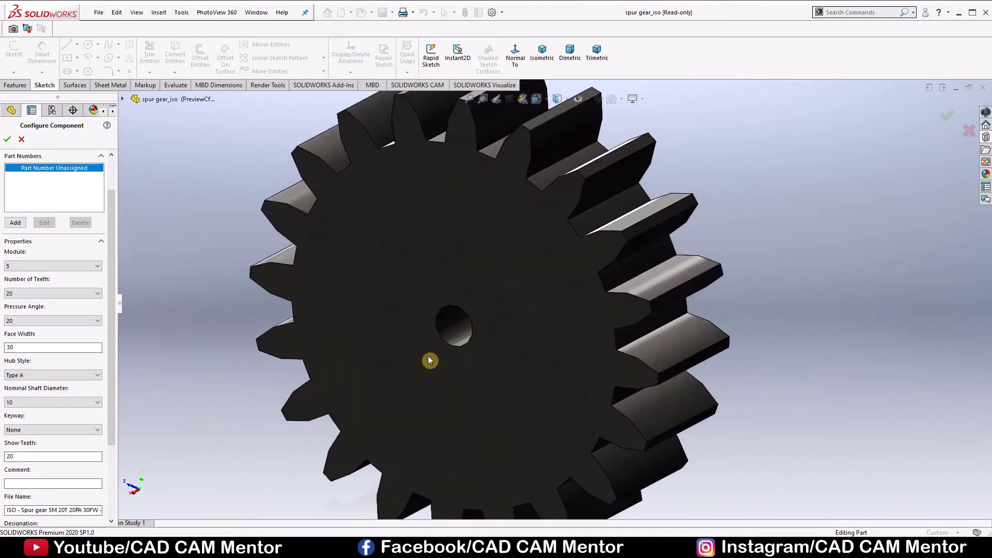
click(76, 402)
click(62, 359)
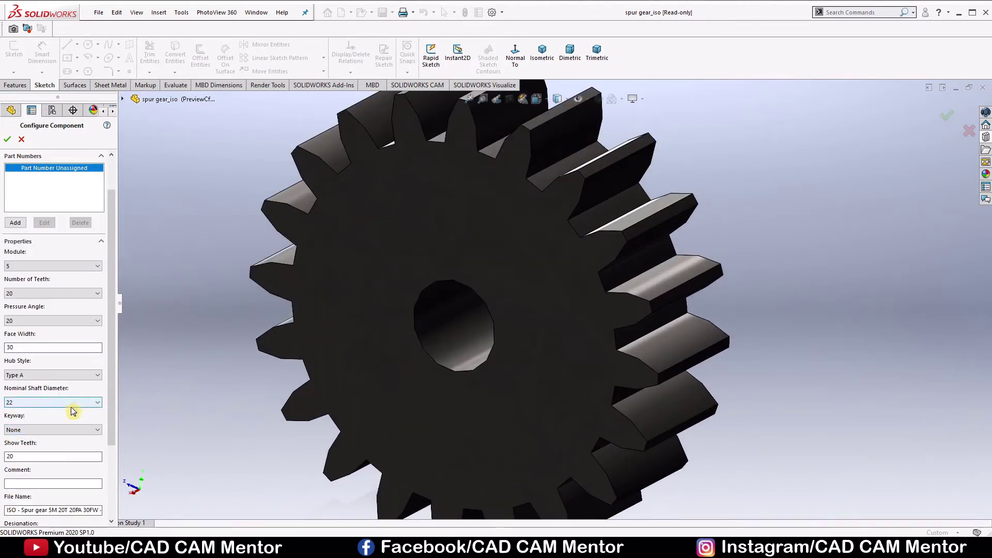
click(95, 403)
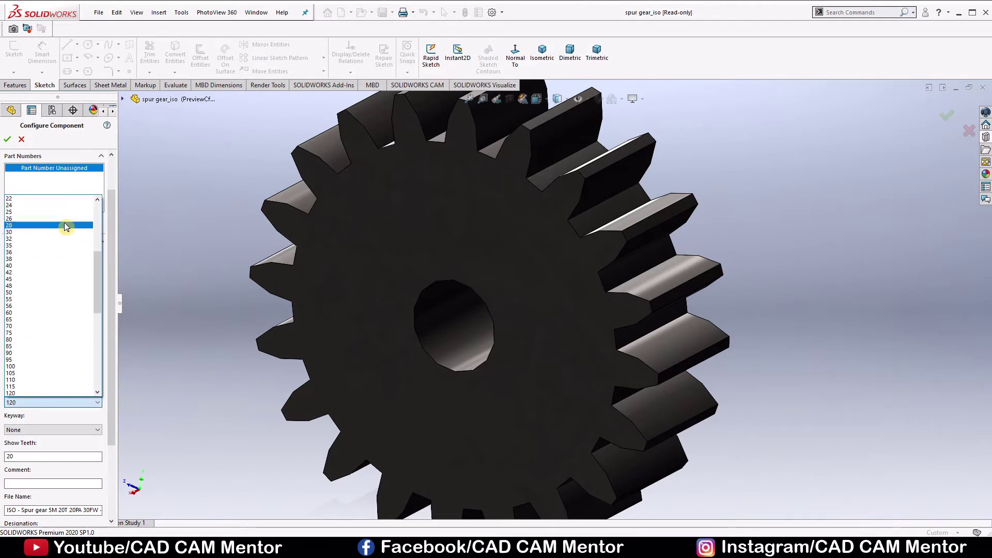
scroll(67, 207, up, 2)
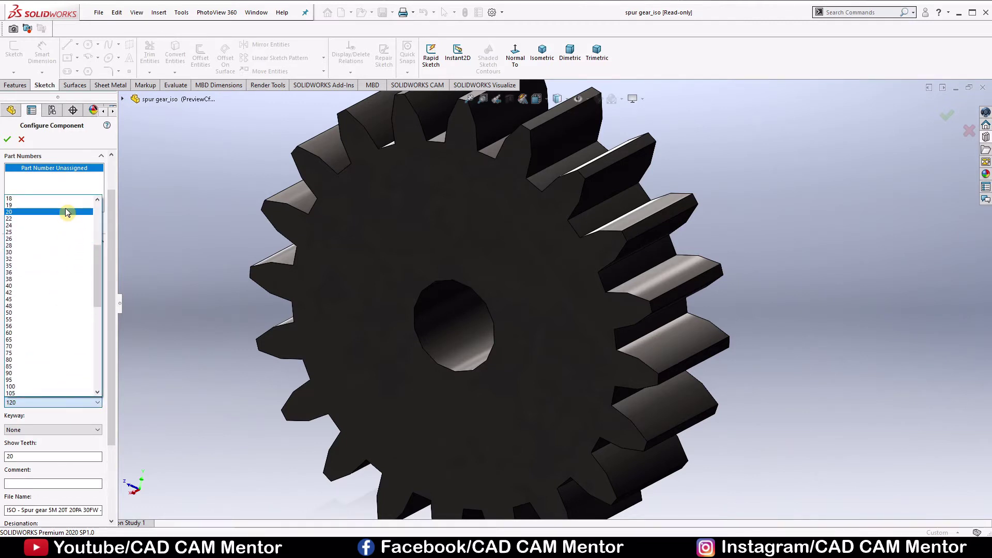
click(65, 208)
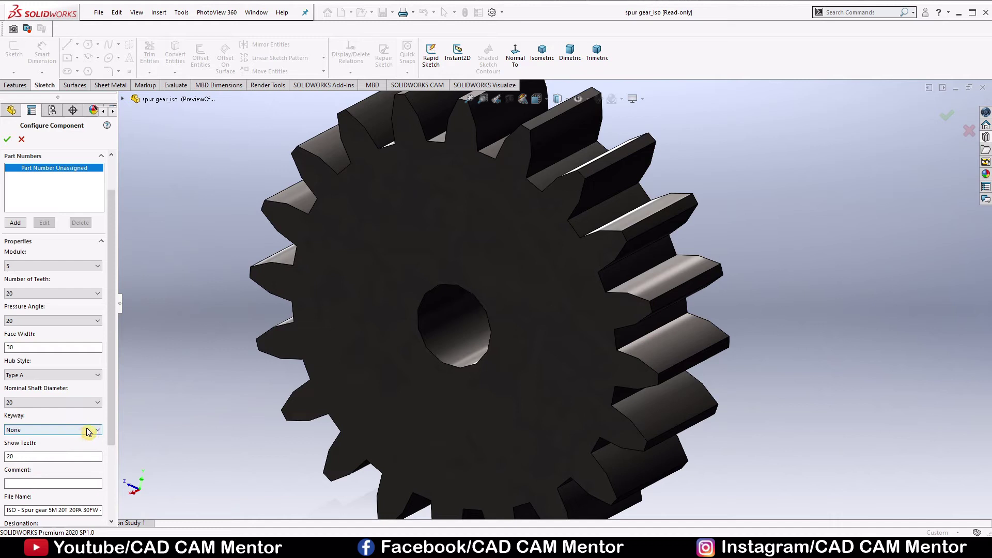
click(74, 430)
click(34, 445)
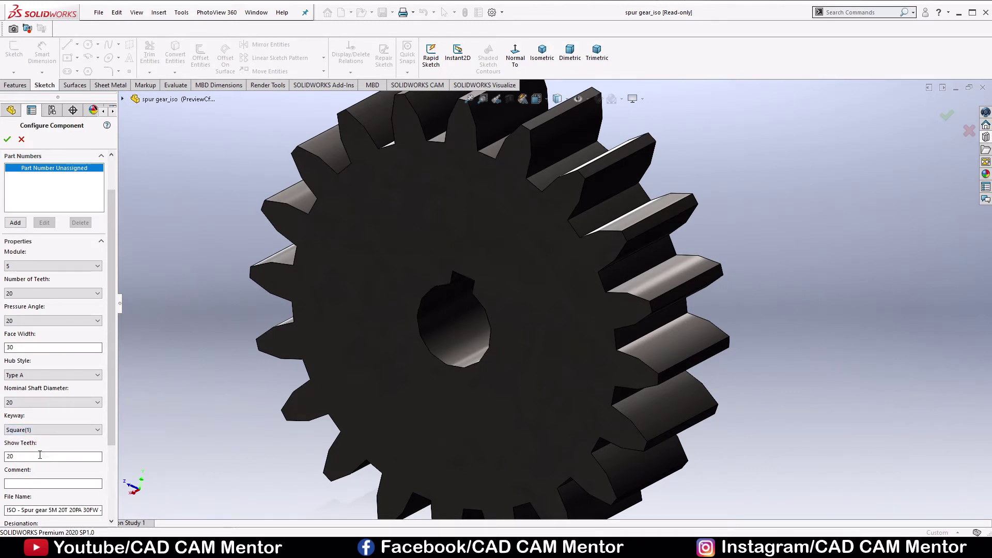
scroll(48, 305, up, 2)
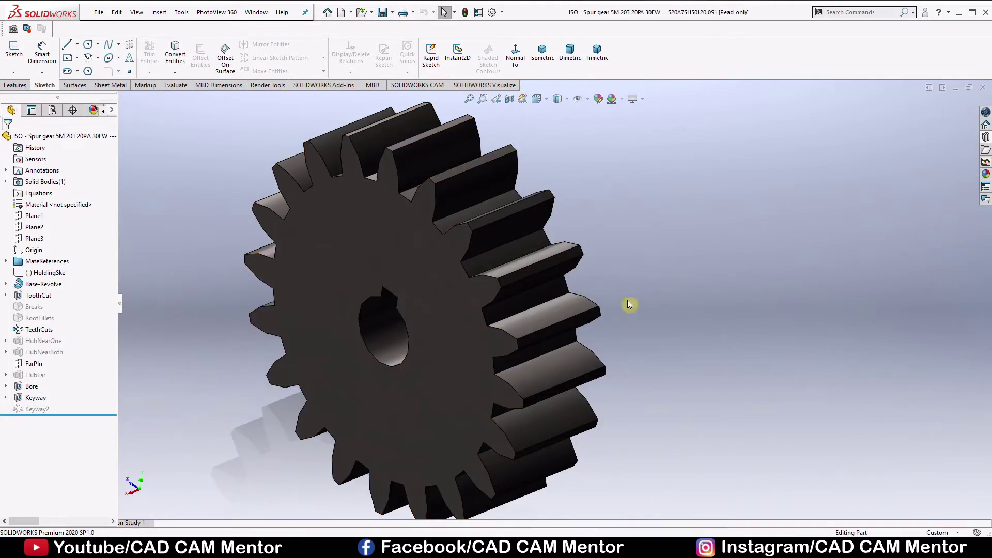
Apply the 3 Point Faded scene to the gear view.
click(623, 102)
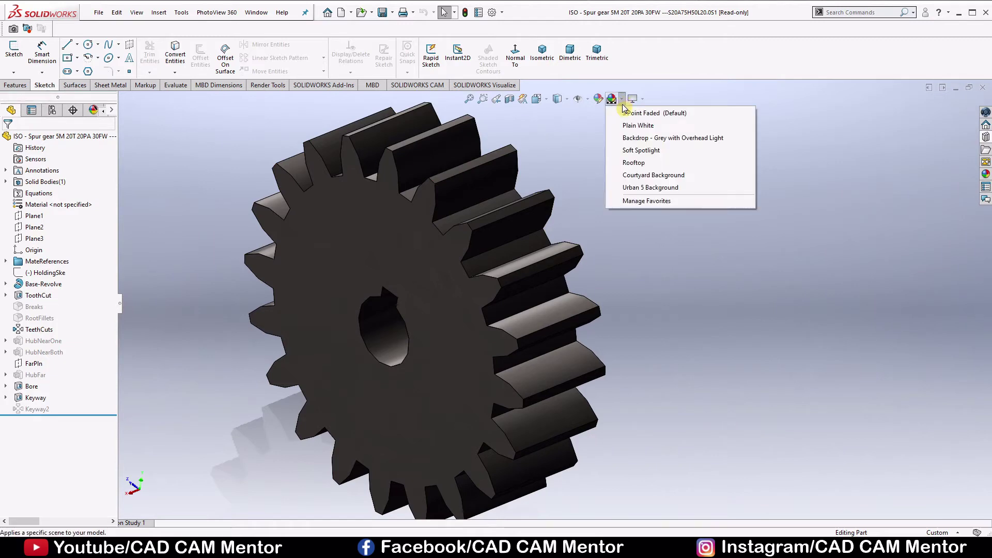
click(612, 114)
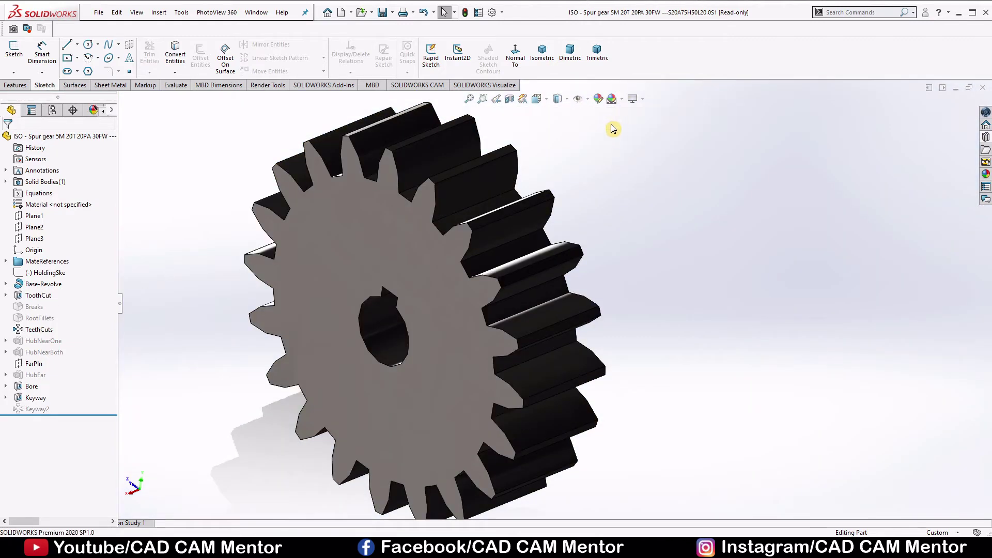
mouse_move(603, 268)
middle_down()
mouse_move(650, 264)
mouse_move(598, 284)
middle_up()
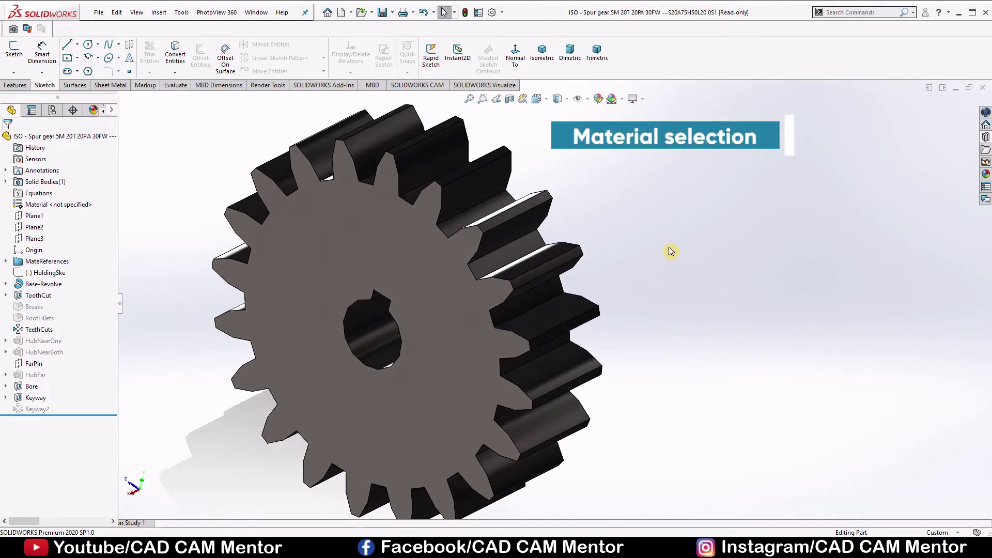
Apply the brushed steel appearance from Metal > Steel to the whole gear body.
click(987, 174)
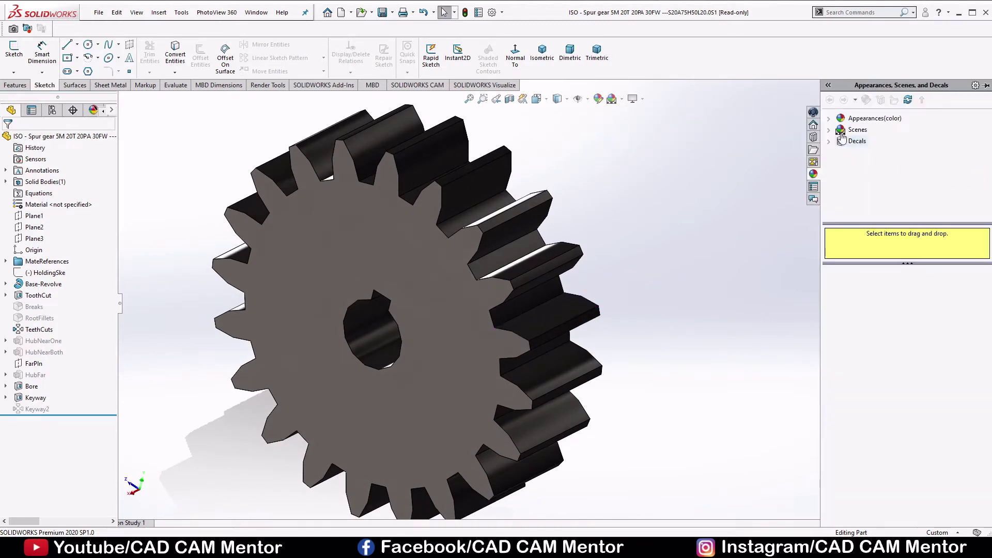
click(828, 119)
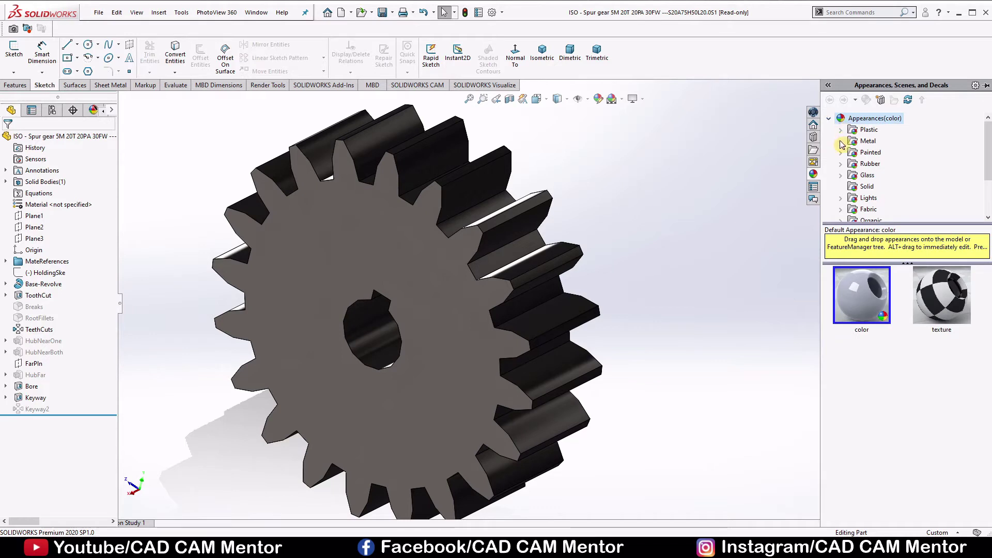
double_click(869, 141)
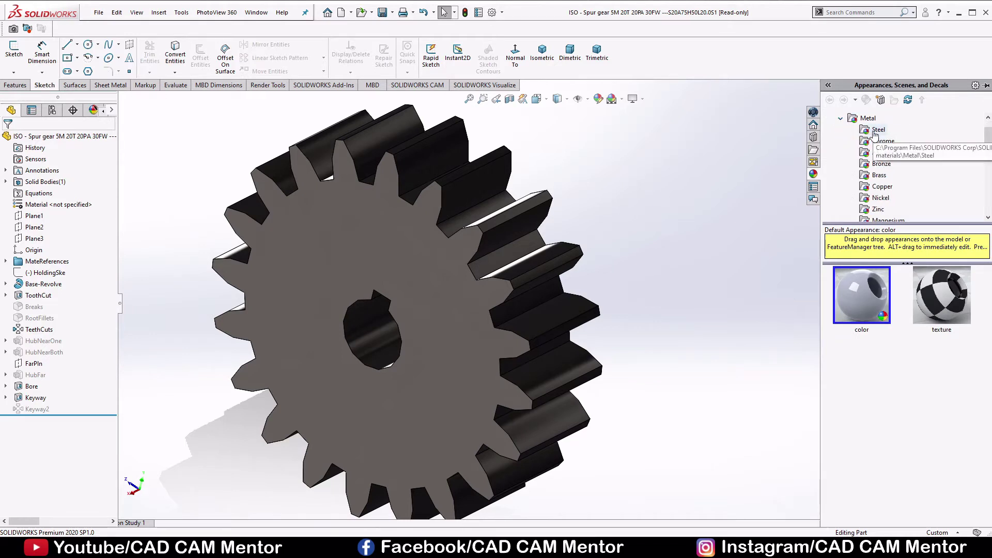
click(877, 130)
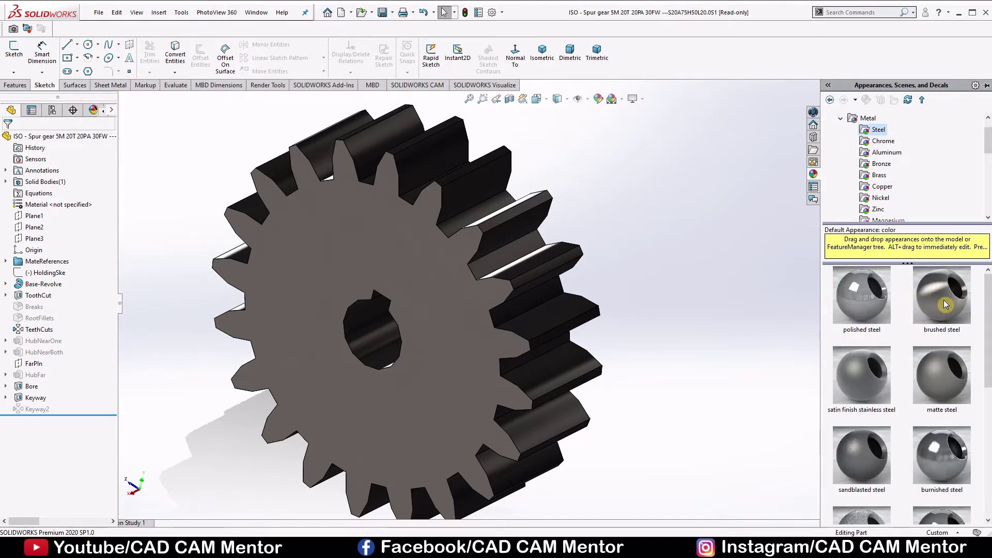
drag(945, 305, 464, 303)
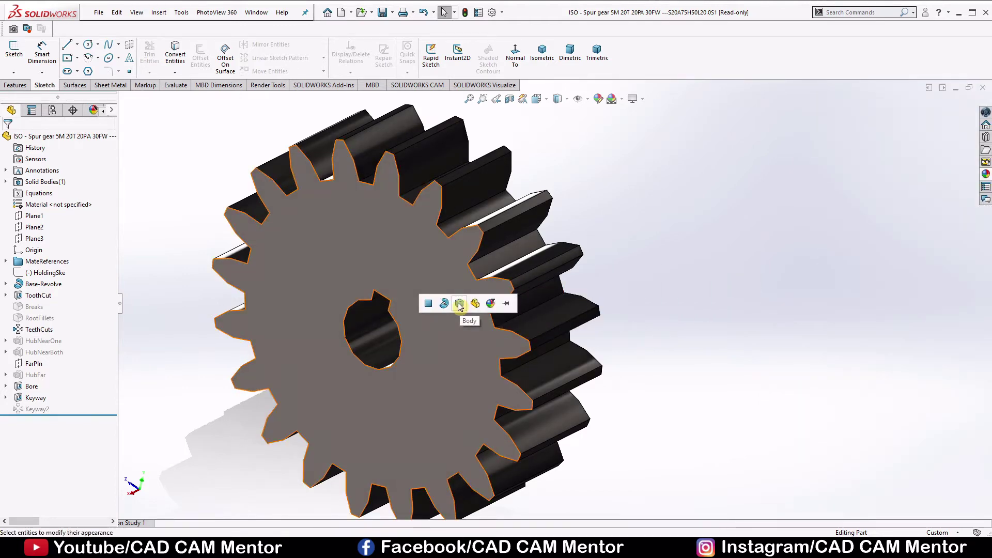
click(458, 303)
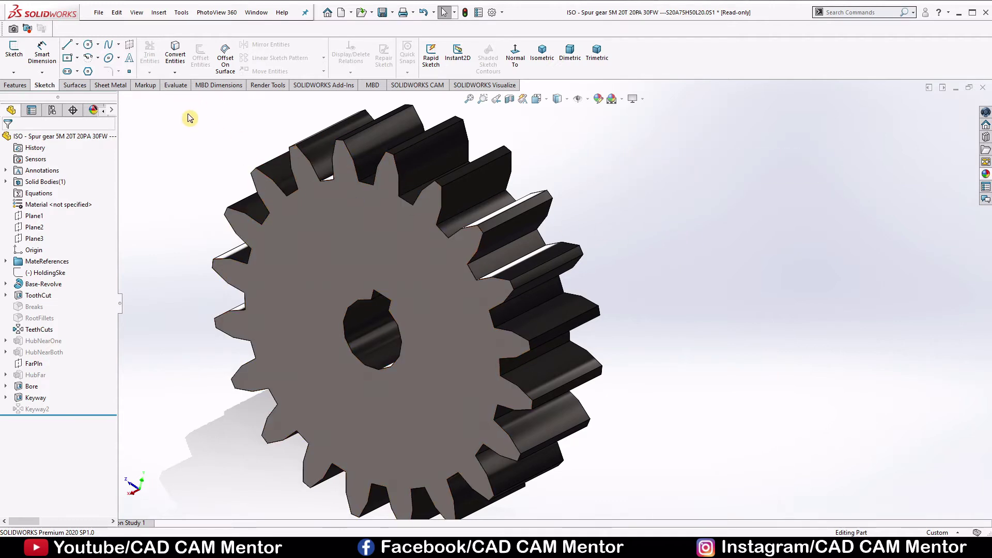
Open the Tools menu to reach the evaluation commands.
click(182, 12)
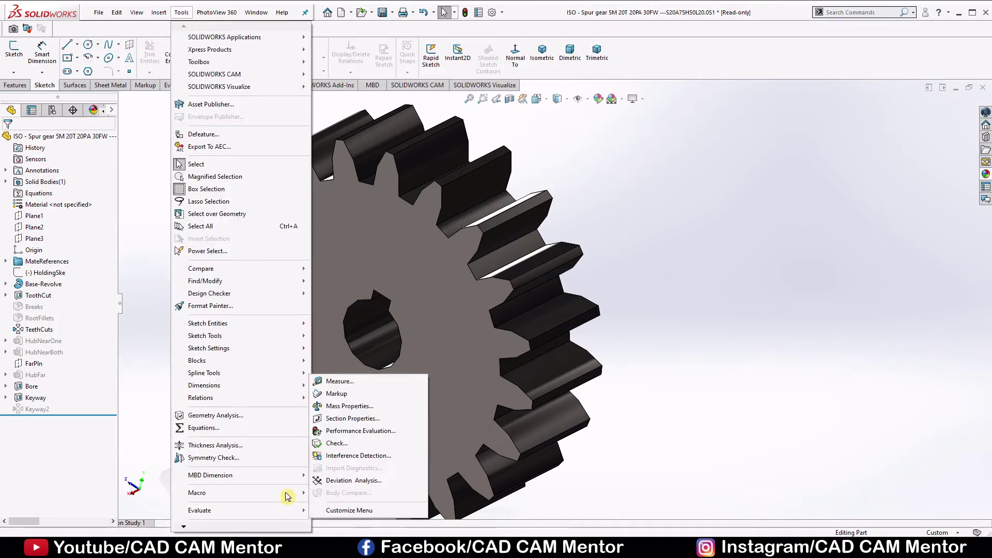
Open Mass Properties showing 217.662 grams and 217662.403 cubic millimetres volume.
click(347, 408)
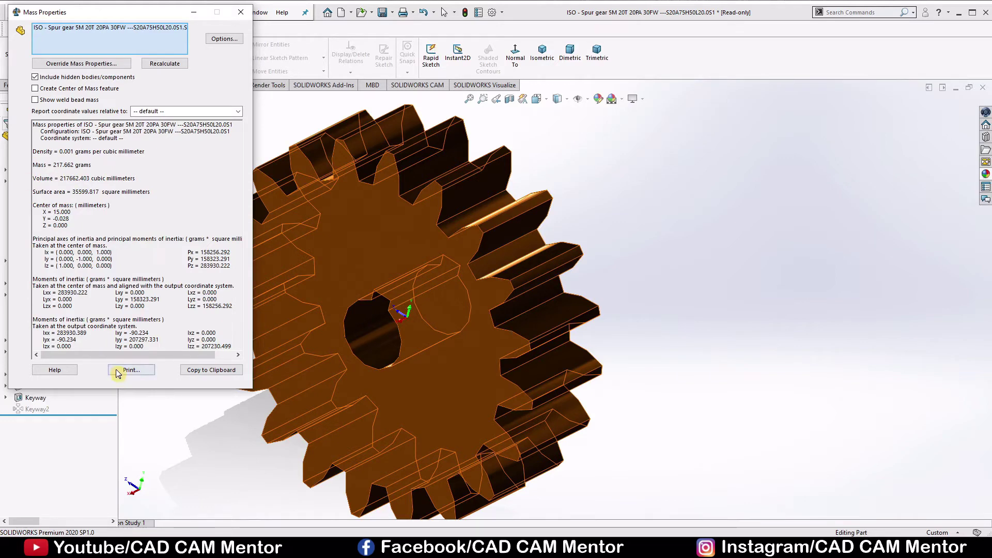
Close the report and start a sketch on the gear's front face, viewed head-on, grid hidden.
click(242, 15)
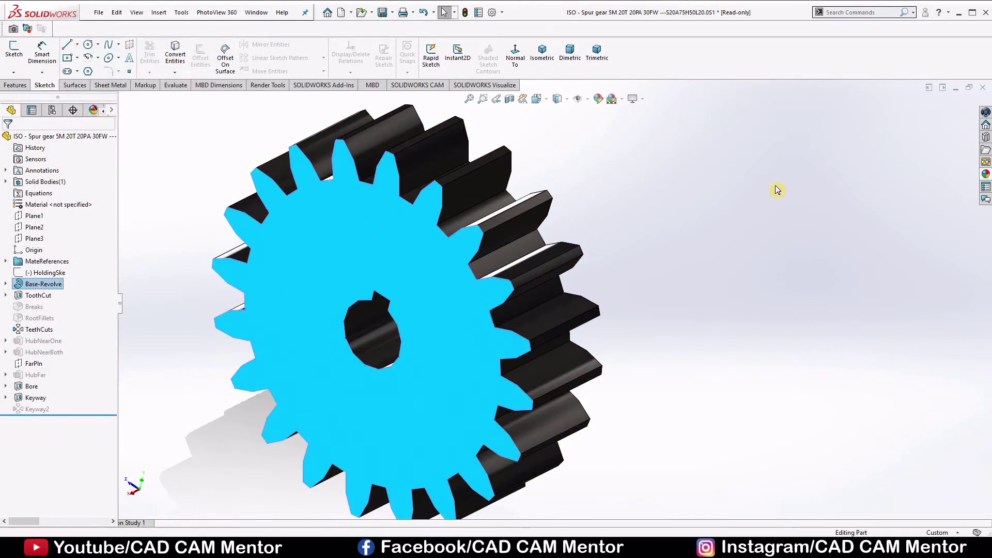
right_click(340, 227)
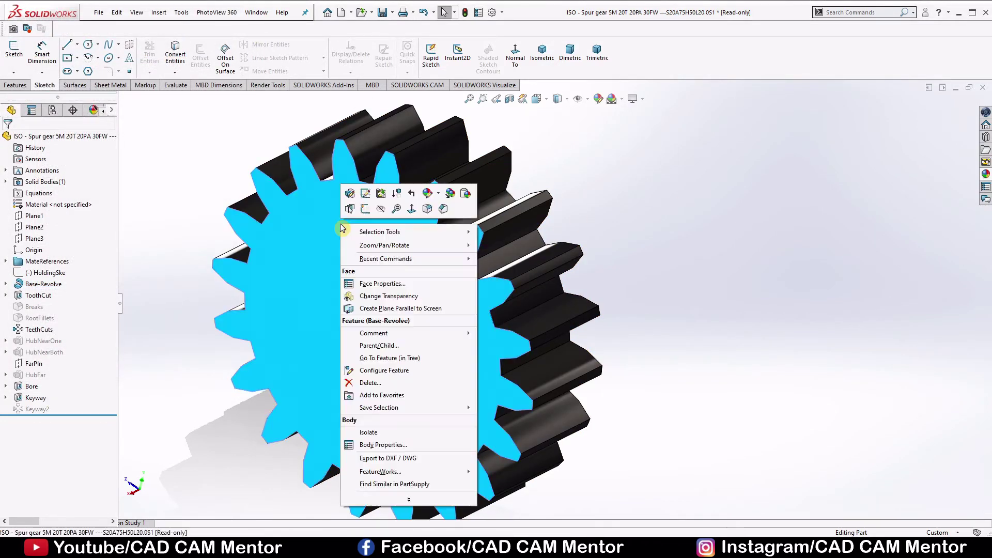
click(366, 208)
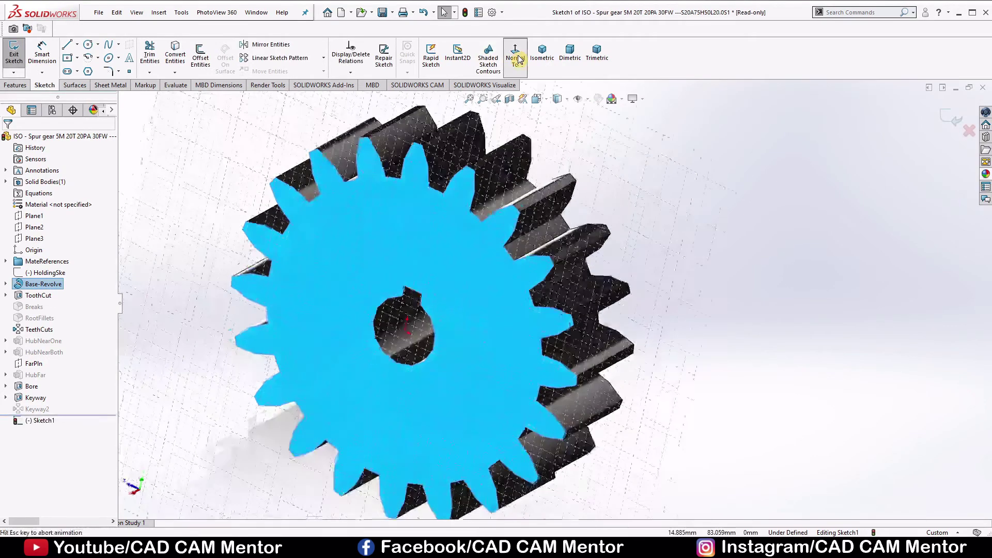
click(515, 54)
right_click(746, 133)
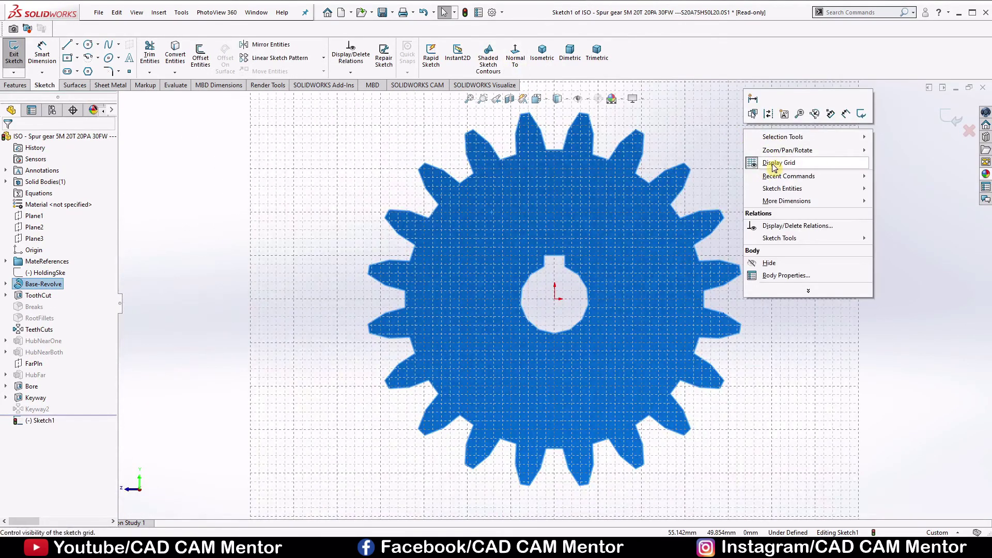
click(786, 163)
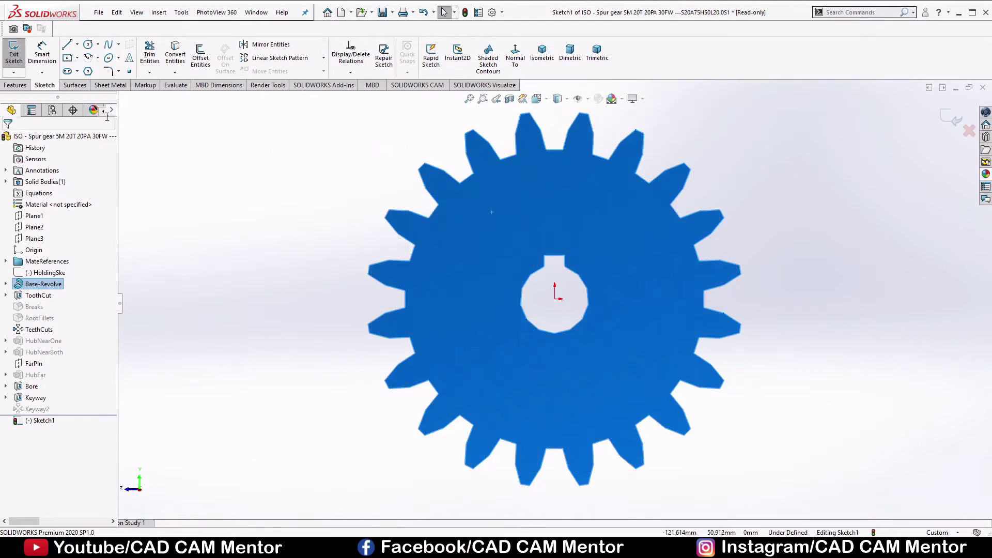
Draw a circle above the keyed bore and dimension its diameter to 15 mm.
click(89, 47)
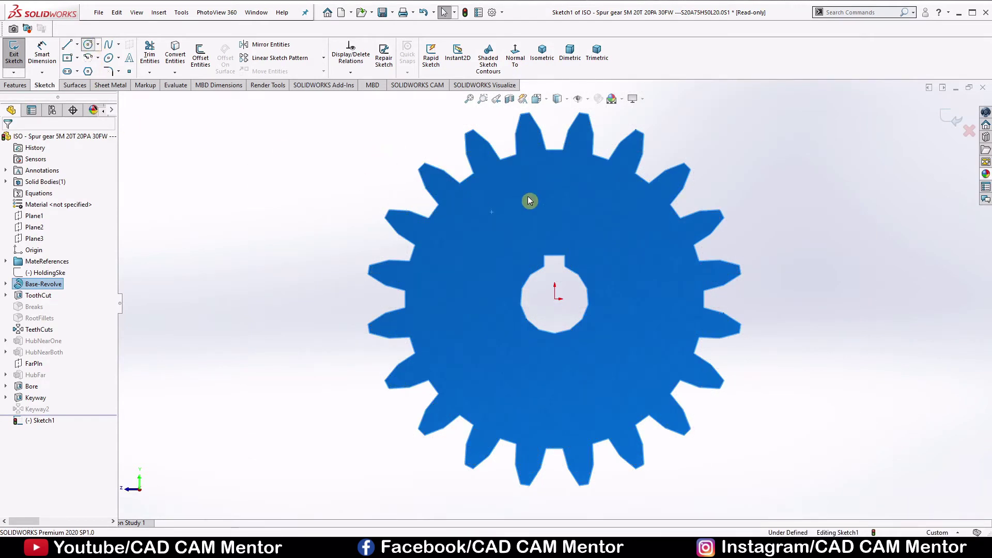
click(555, 205)
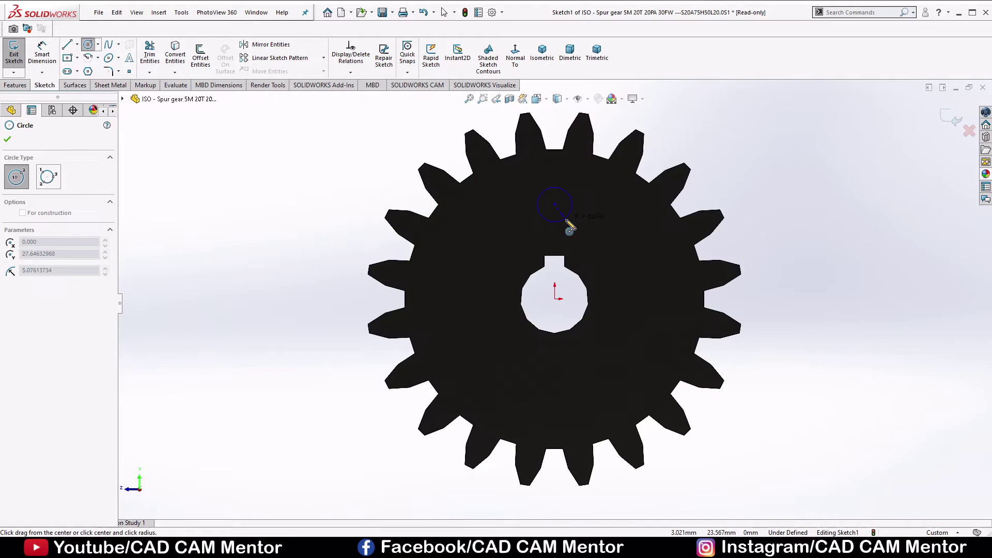
click(574, 224)
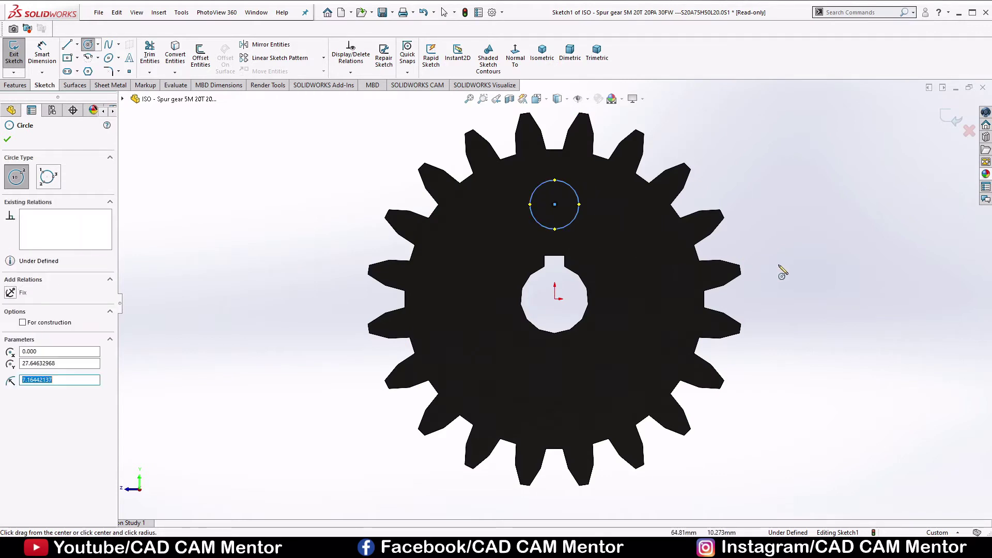
click(42, 54)
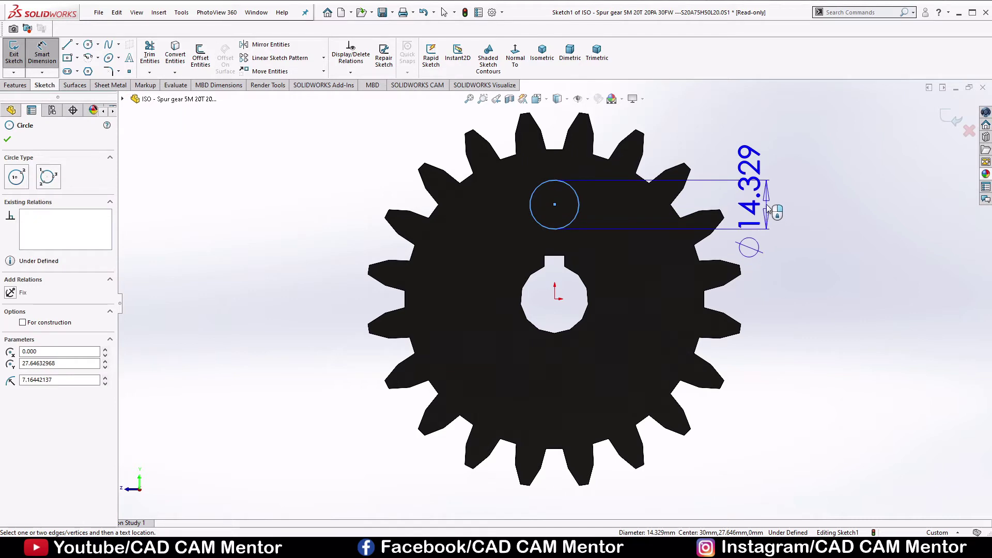
click(769, 208)
click(764, 213)
click(726, 290)
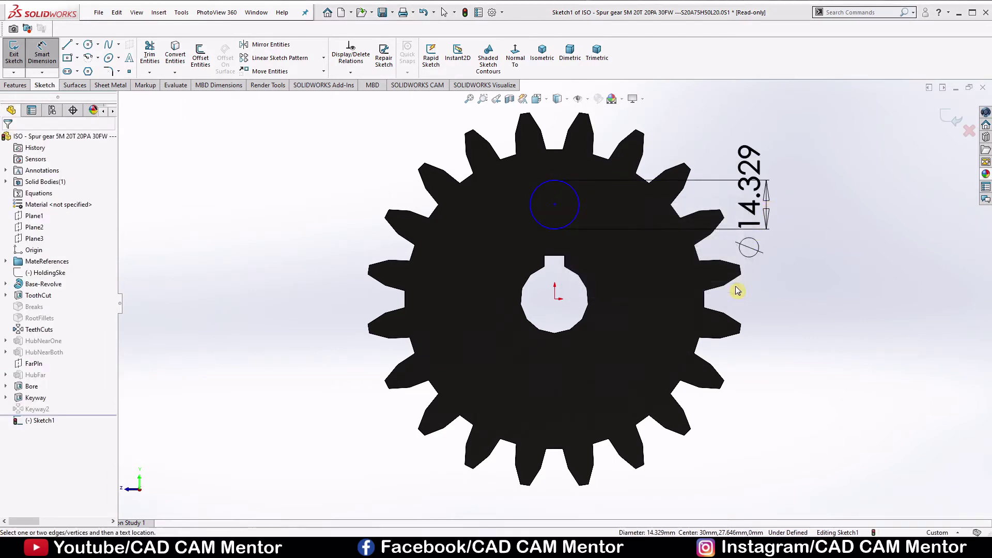
double_click(766, 231)
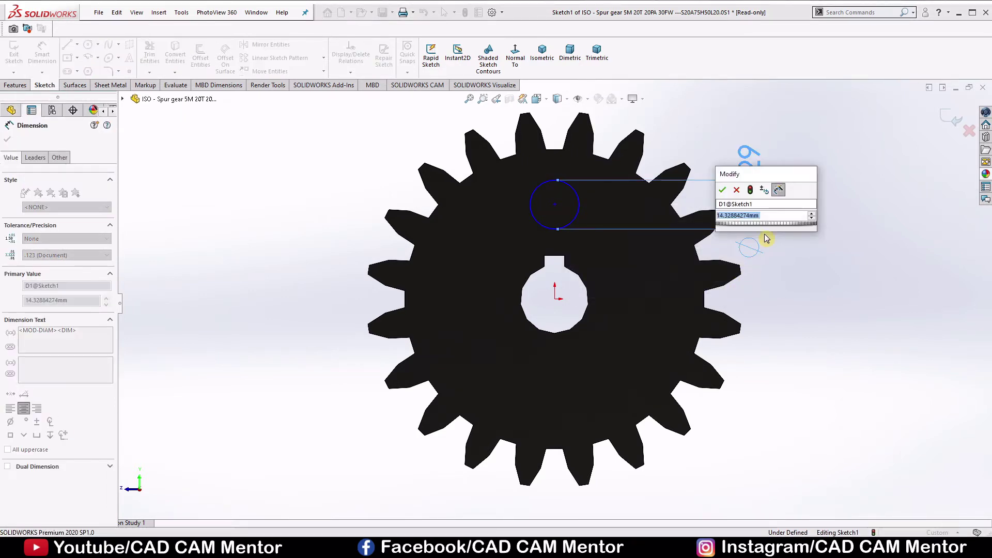
text(15)
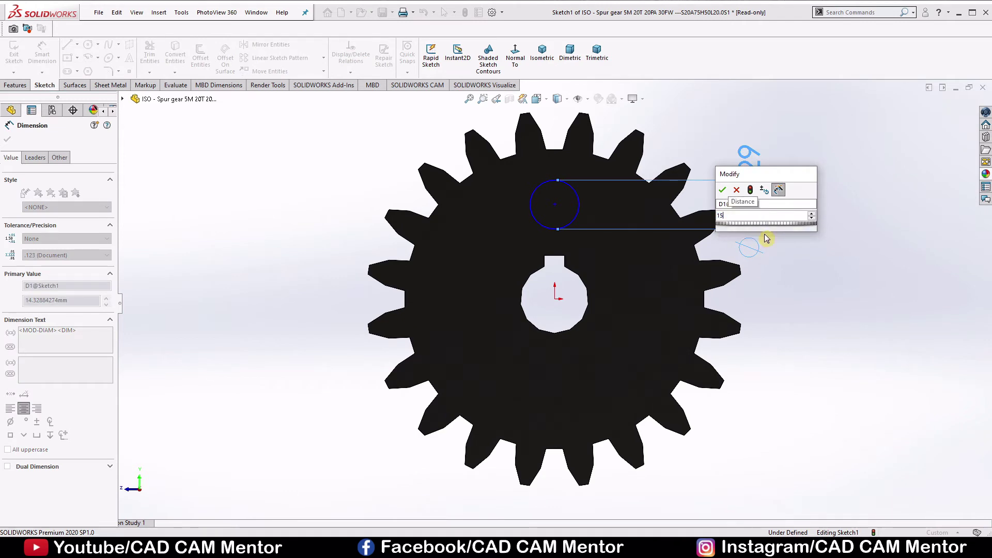
key(Escape)
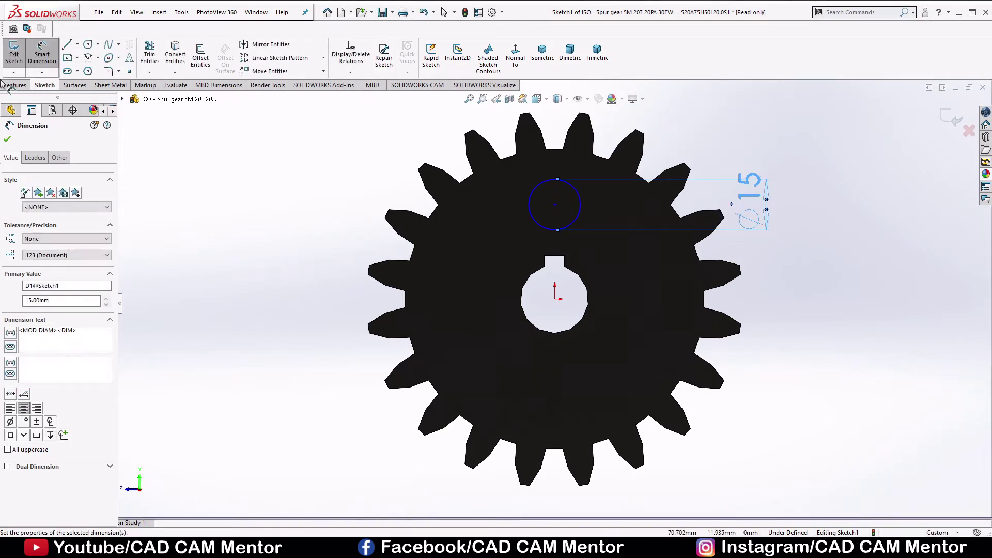
click(173, 165)
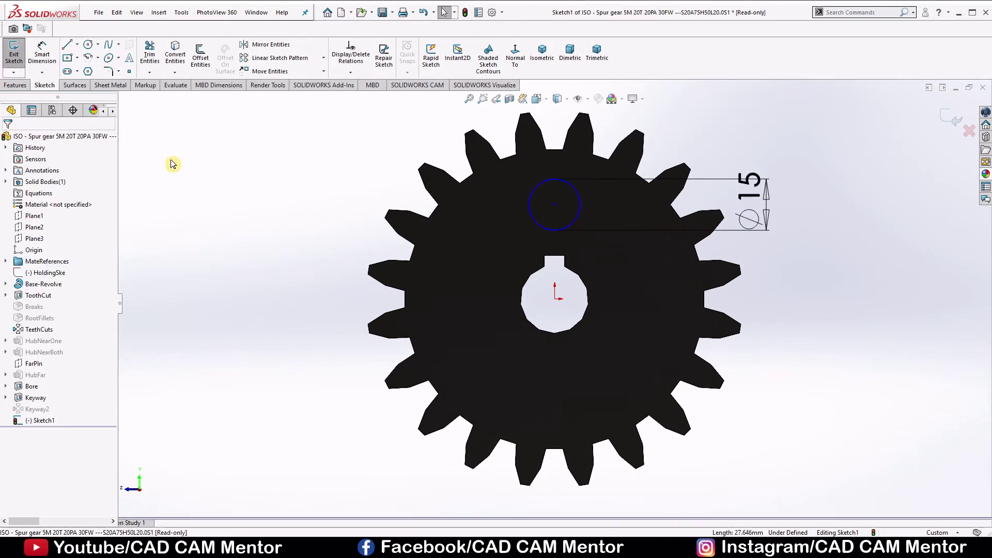
Draw a construction centerline from the circle's centre down to the origin.
click(77, 45)
click(93, 67)
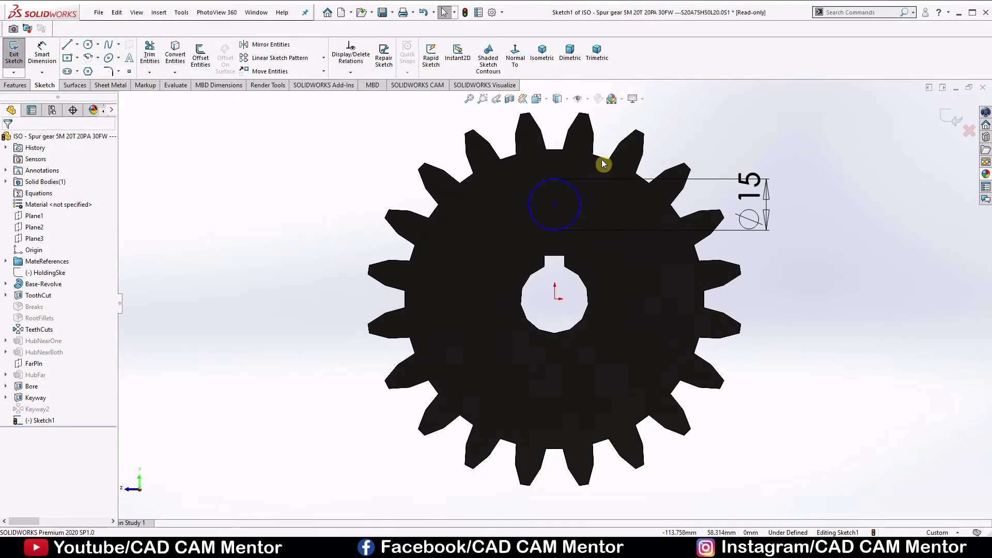
click(554, 206)
click(555, 299)
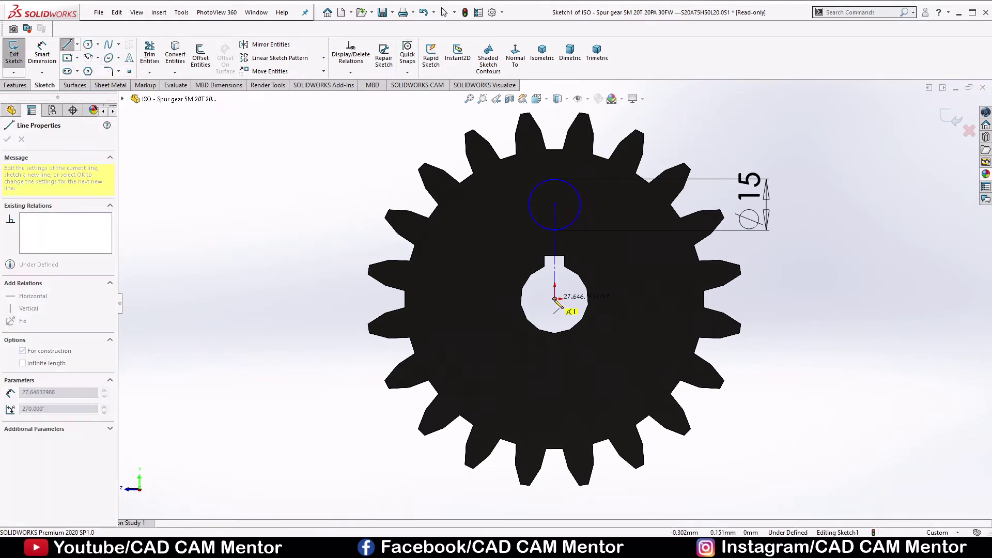
key(Escape)
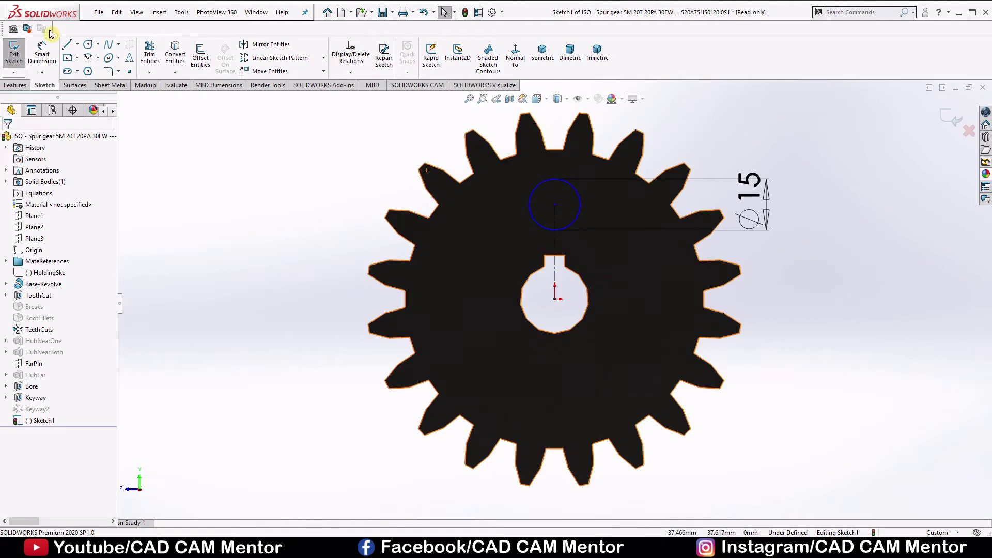
Dimension the centerline from 27.646 to 25 mm, fully defining the sketch.
click(42, 53)
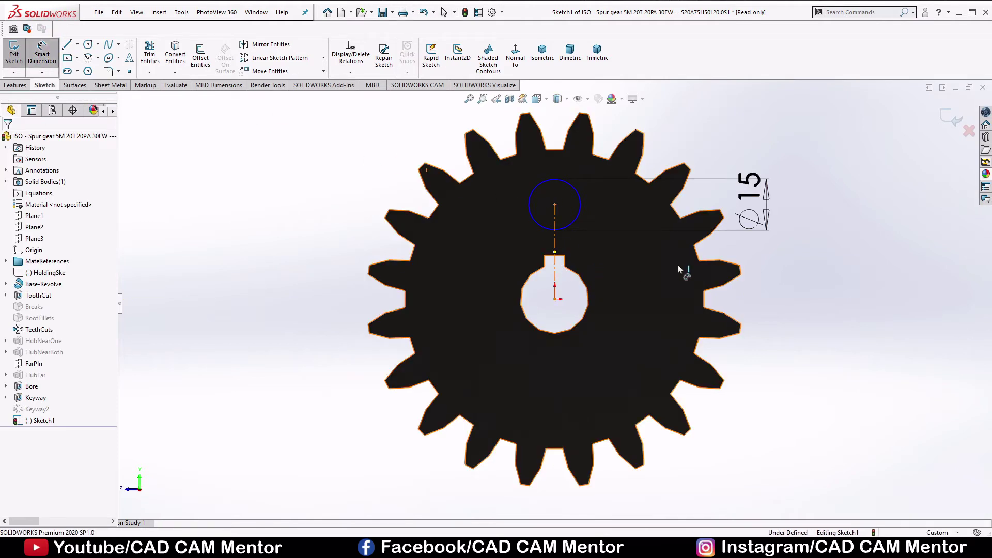
click(555, 238)
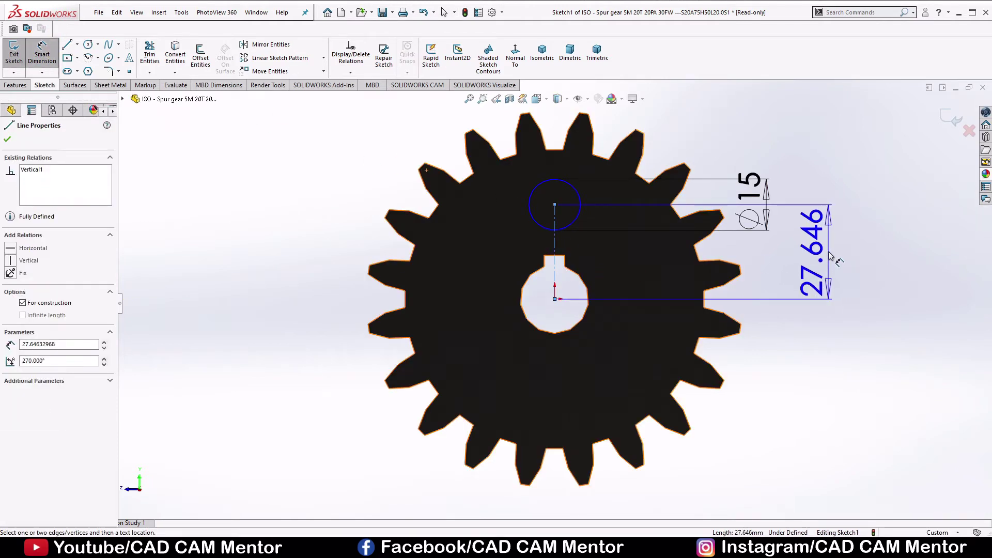
click(830, 257)
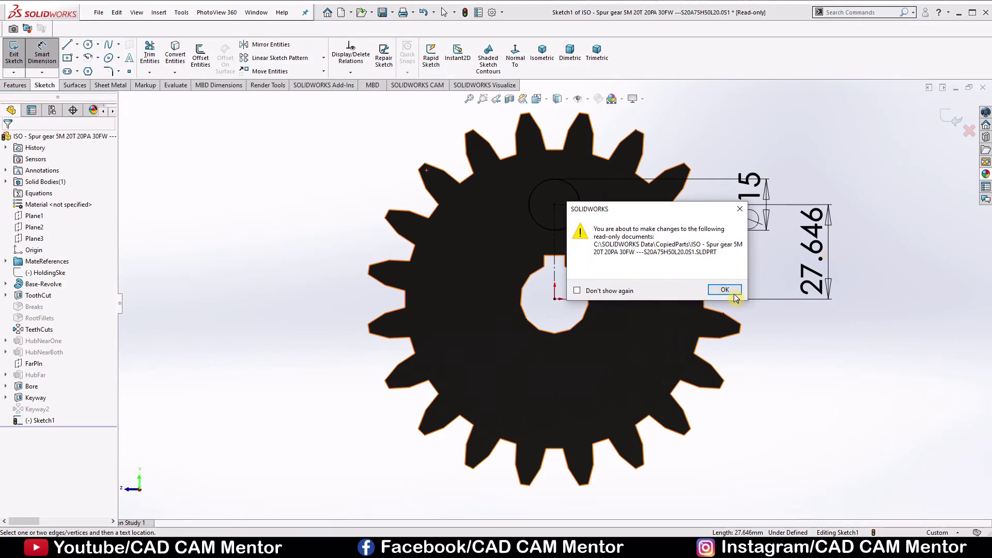
click(735, 295)
double_click(800, 261)
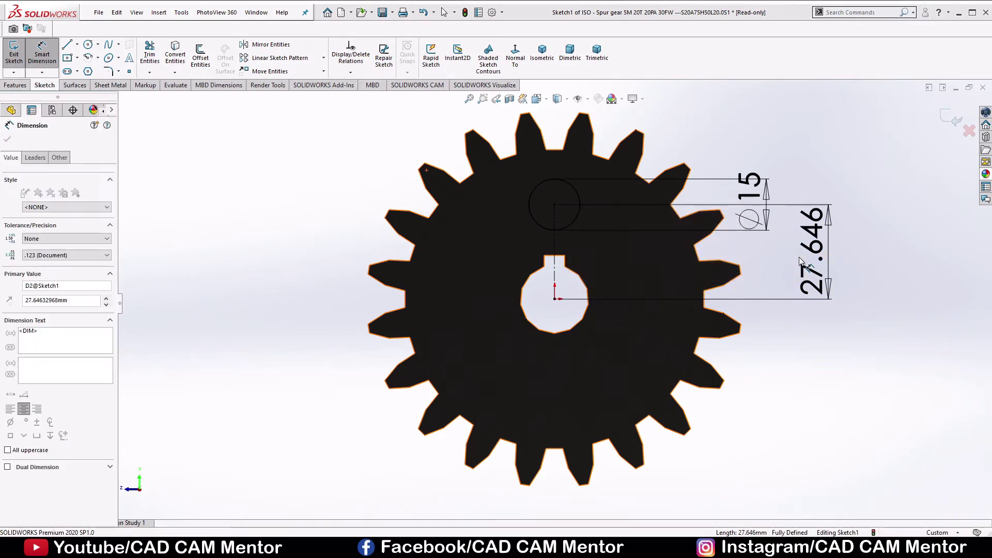
text(25)
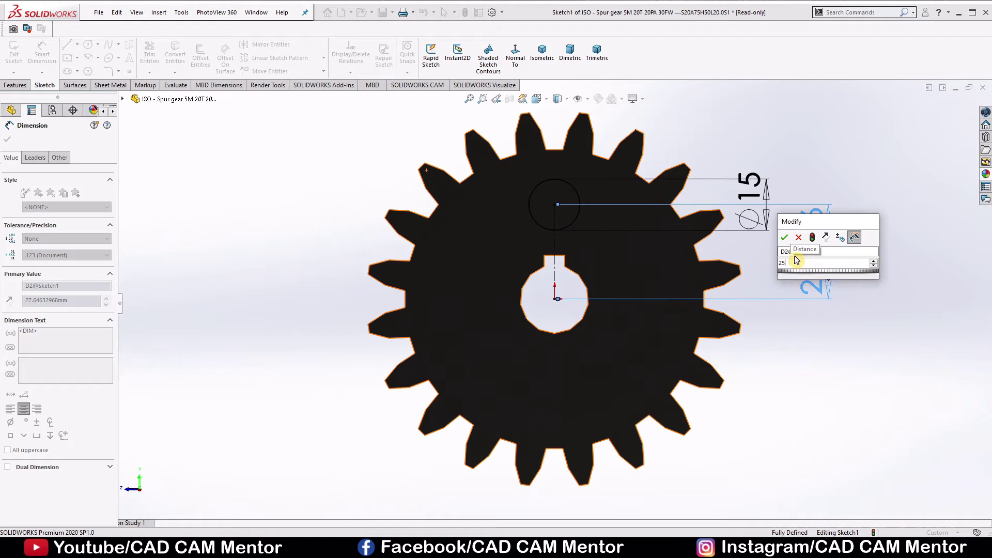
key(Return)
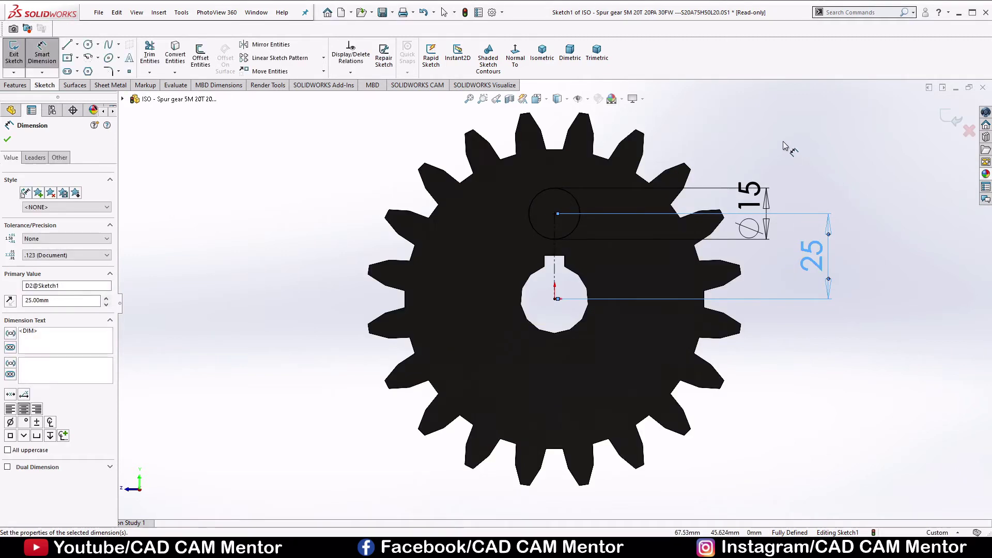
right_click(796, 150)
click(822, 178)
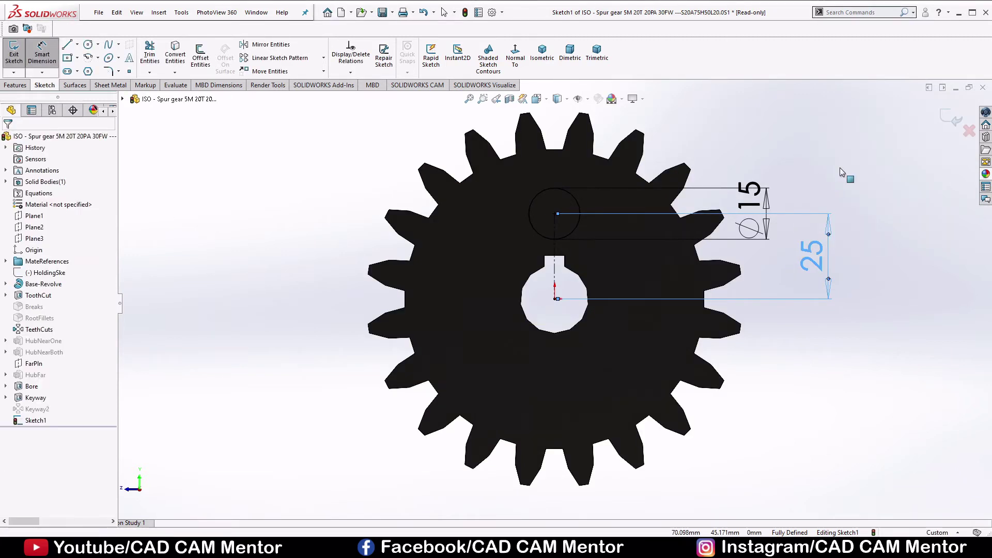
Exit the sketch and cut the 15 mm circle Through All as Cut-Extrude1.
click(951, 121)
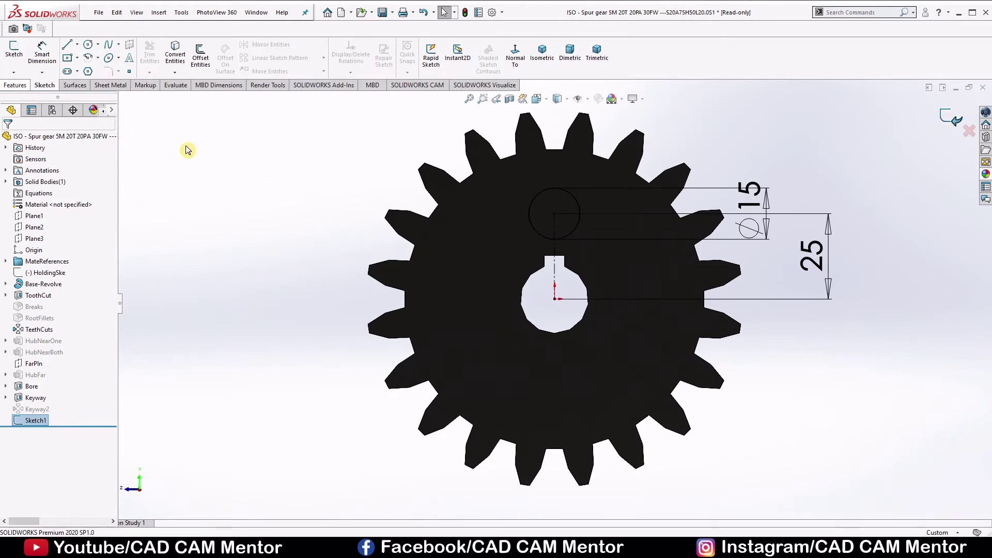
click(14, 85)
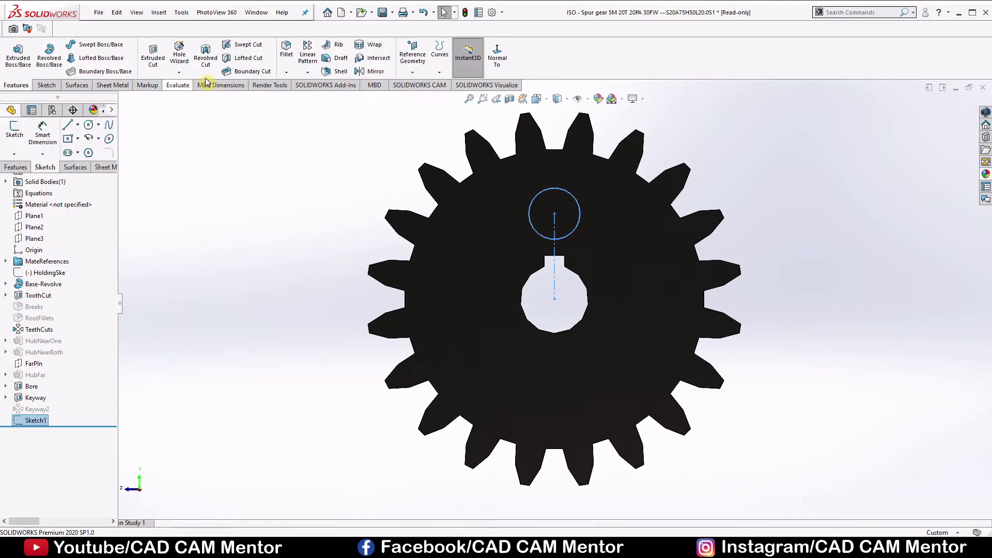
click(150, 58)
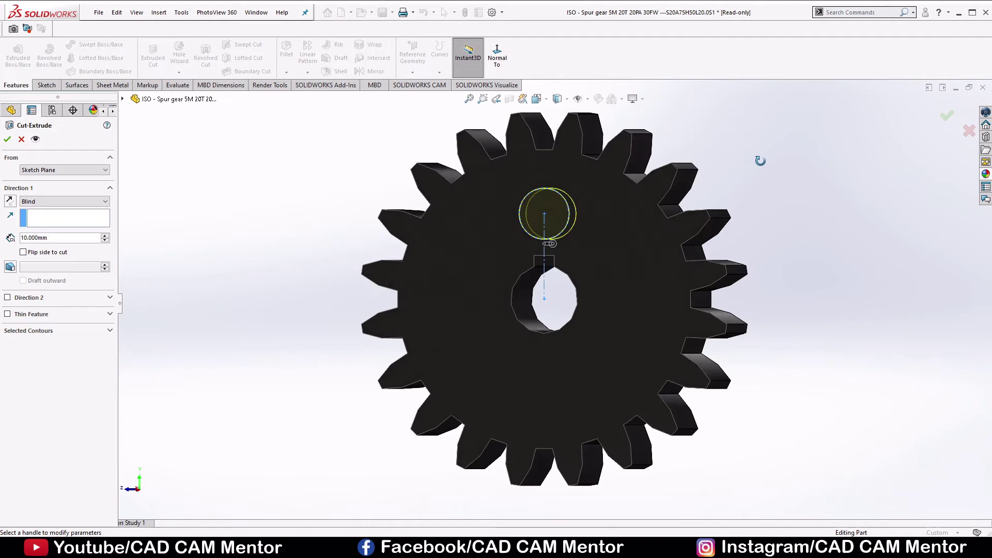
click(79, 203)
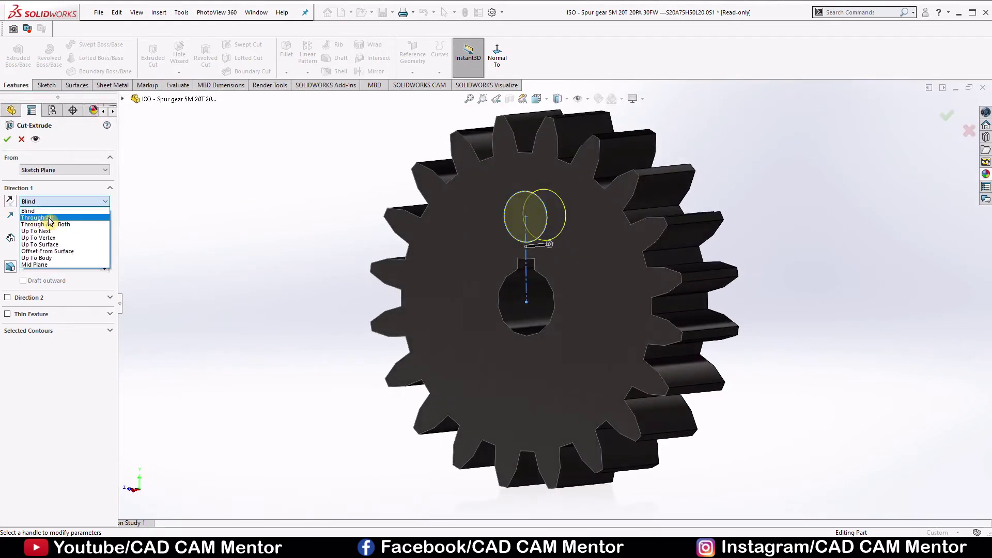
click(50, 213)
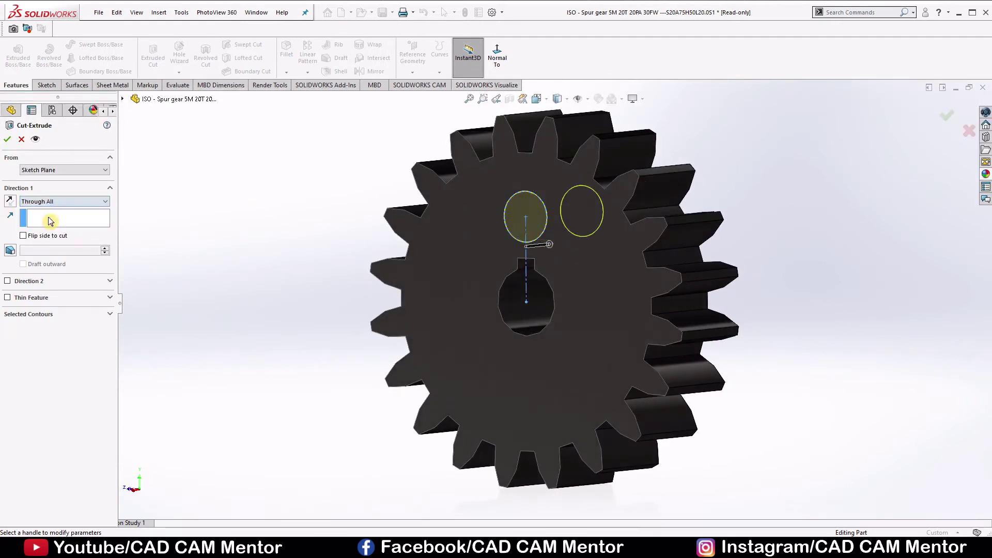
click(6, 140)
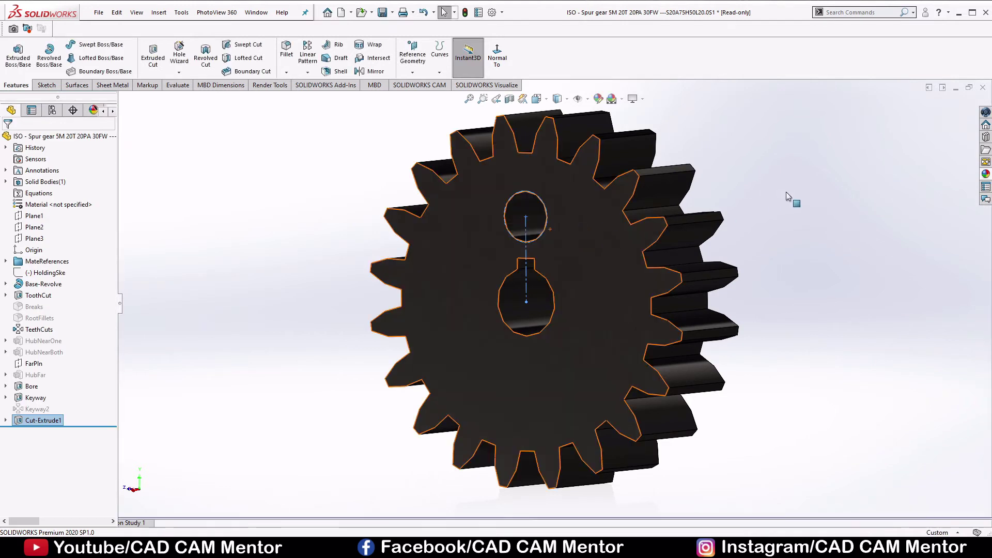
click(786, 191)
middle_drag(795, 196, 818, 204)
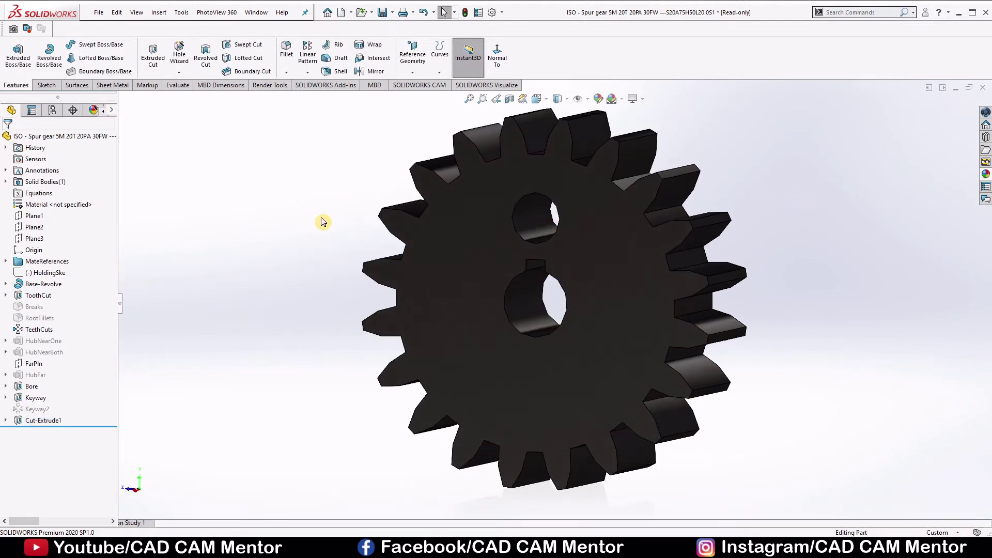
middle_drag(322, 222, 321, 256)
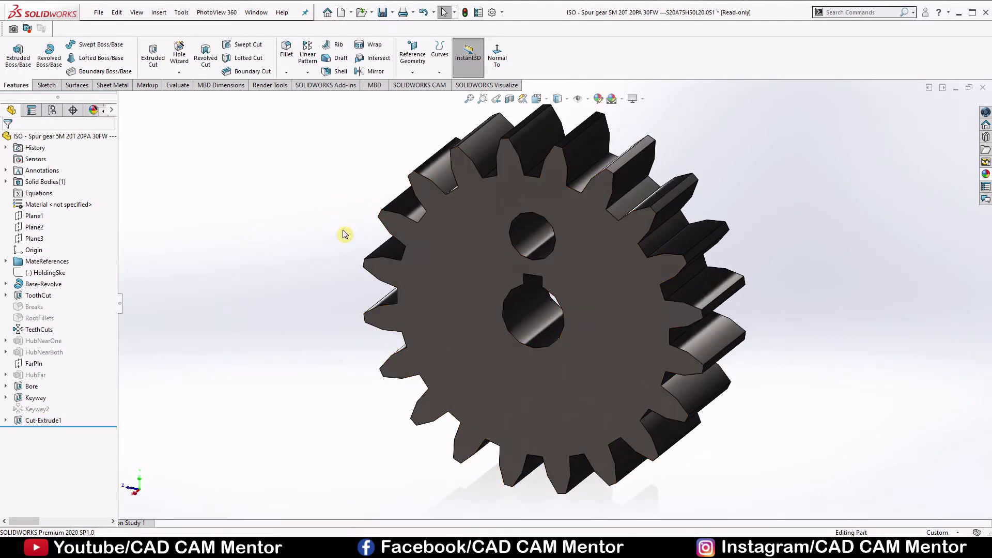
Circular-pattern the 15 mm hole cut 5 times at equal 360° spacing about a gear face.
click(308, 72)
key(Escape)
click(525, 240)
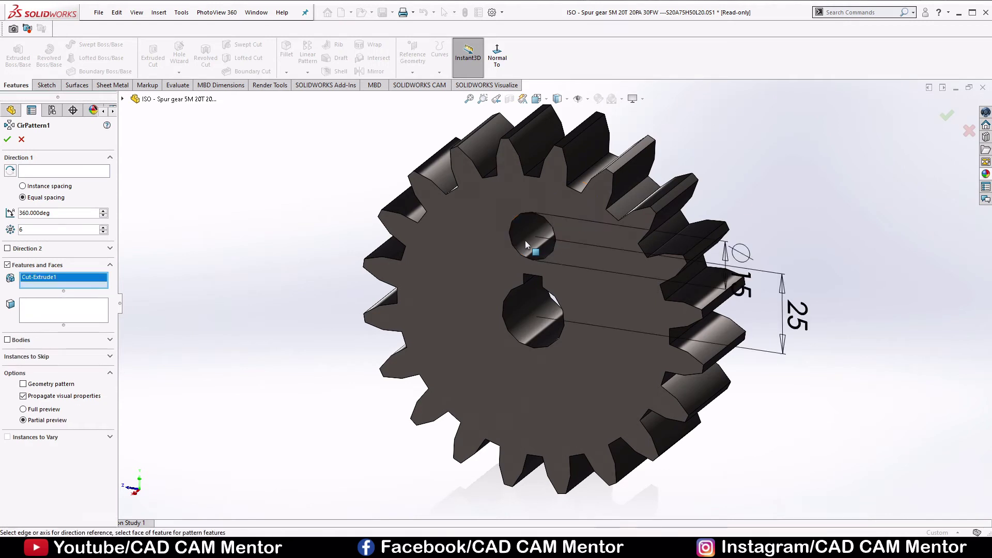
click(37, 173)
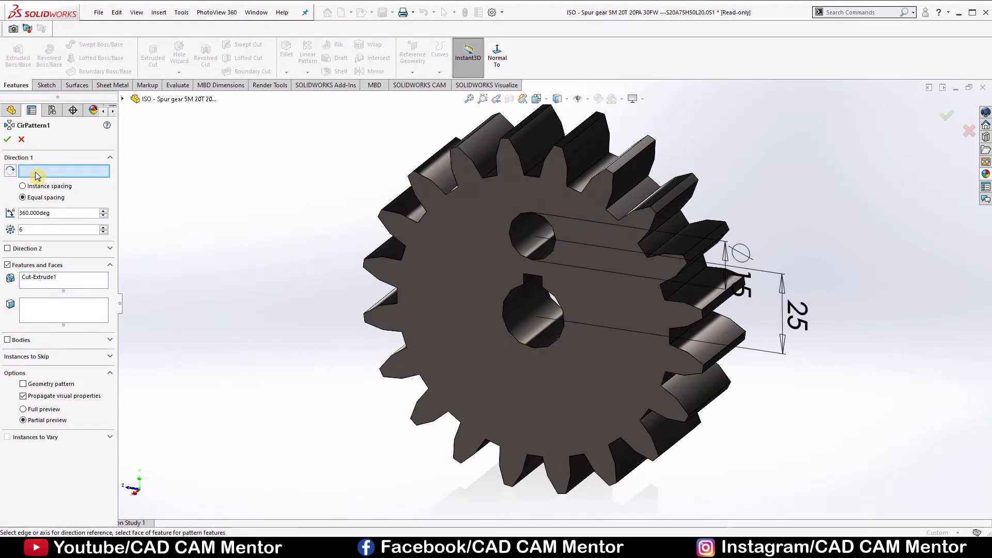
click(628, 206)
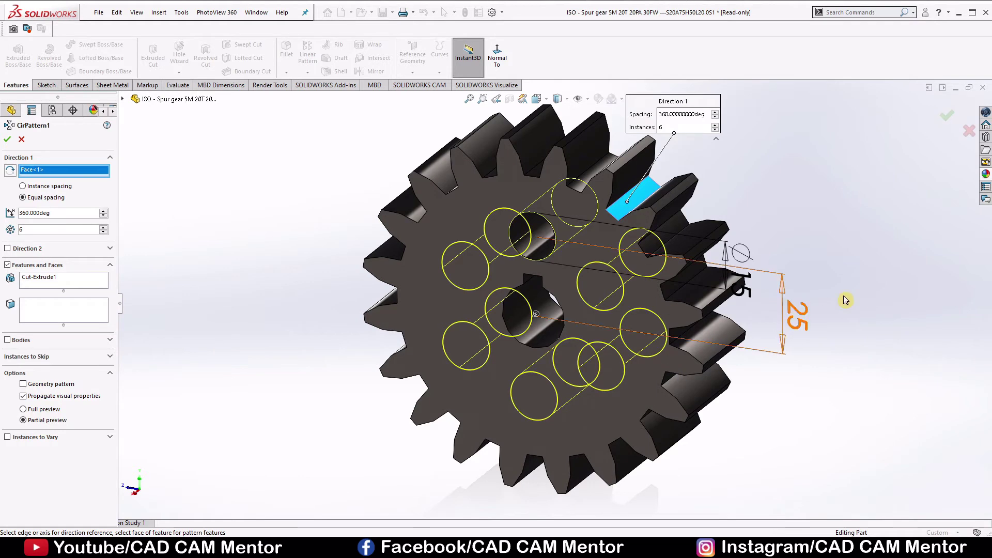
double_click(21, 230)
text(7)
key(Return)
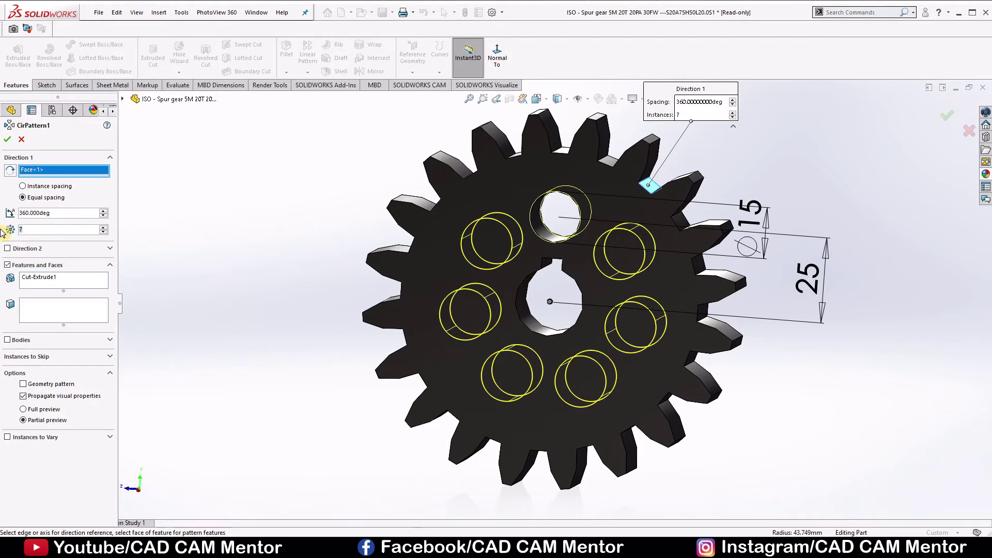
text(5)
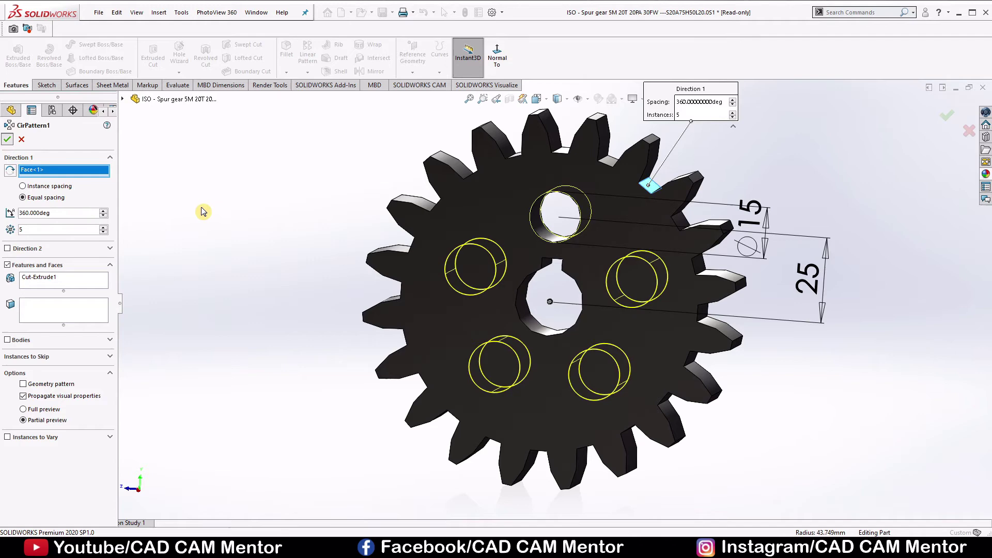
key(Return)
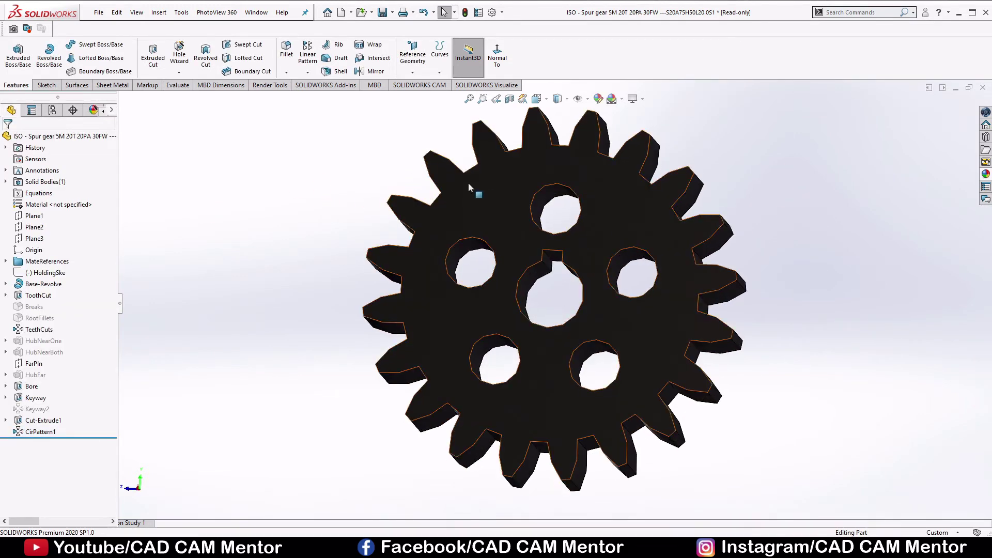
Start a sketch on the gear's front face and draw circles around the bore at the gear centre.
right_click(500, 188)
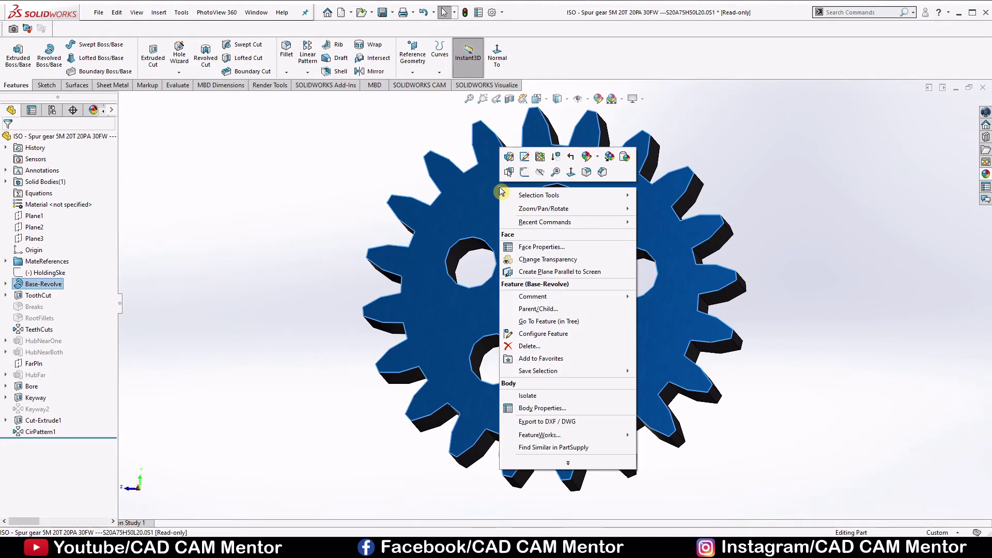
click(523, 172)
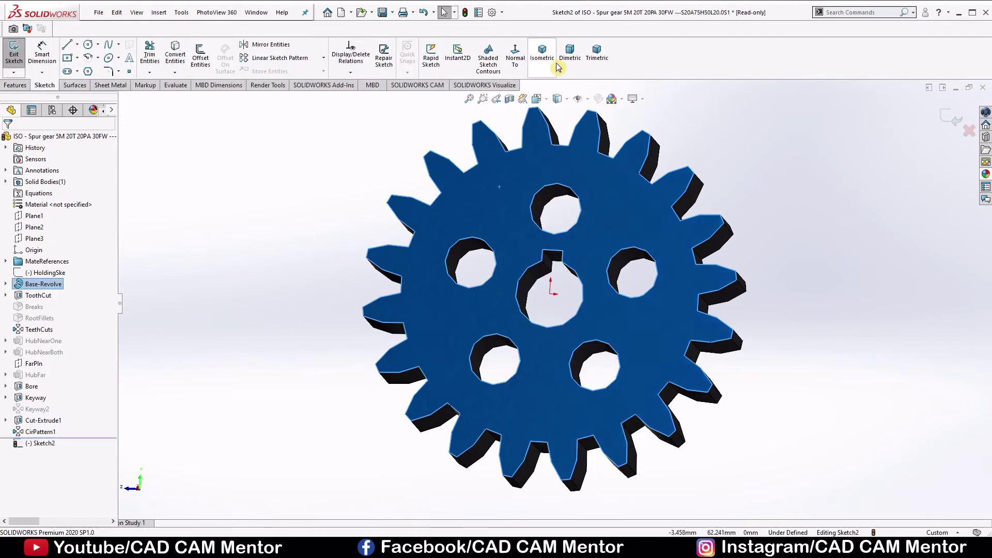
click(516, 56)
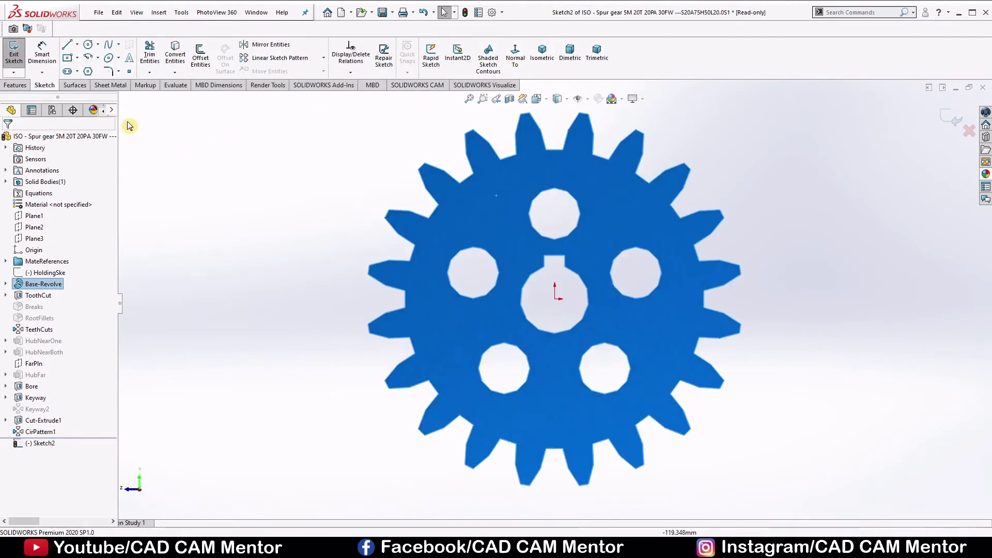
click(88, 46)
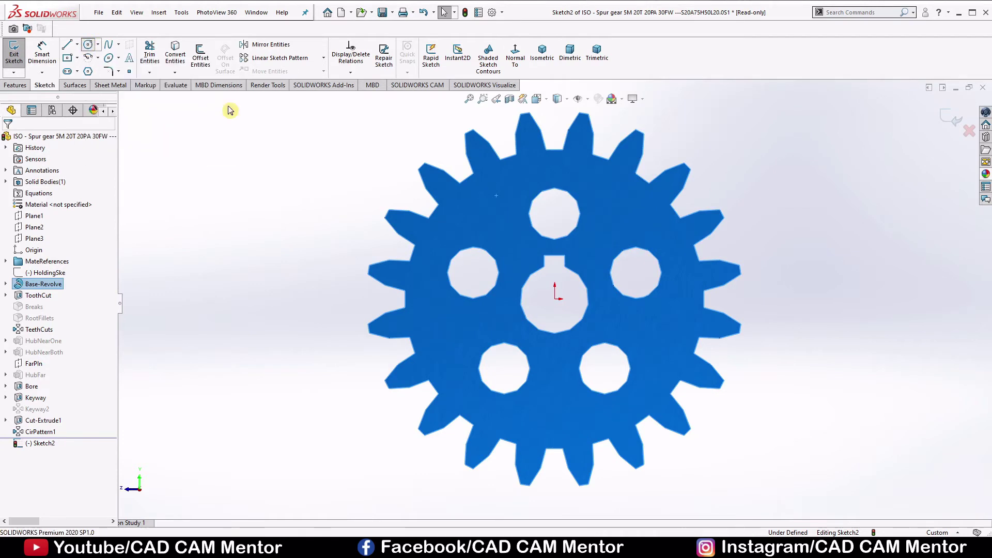
drag(556, 299, 692, 316)
key(d)
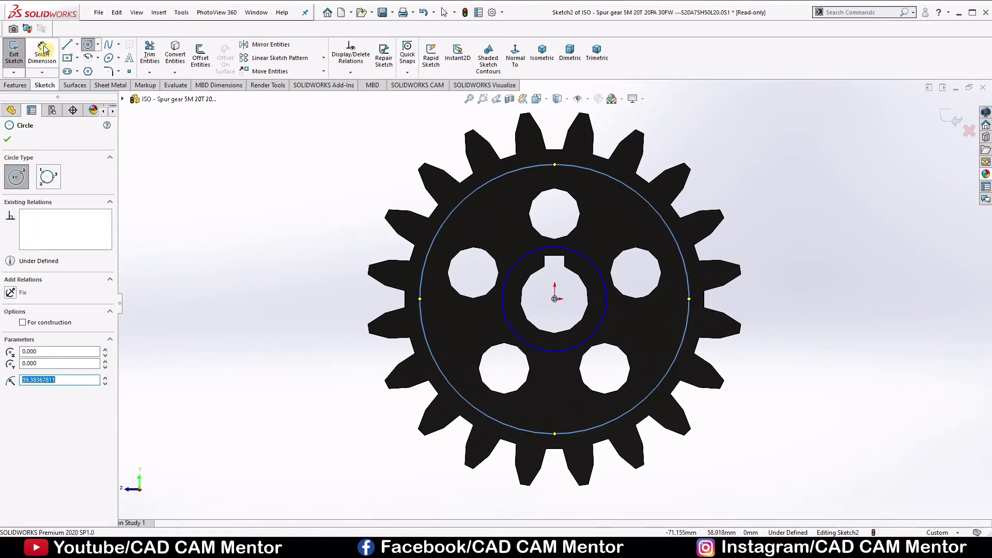
Dimension the inner circle to Ø30 mm and the outer circle to Ø78 mm.
click(605, 281)
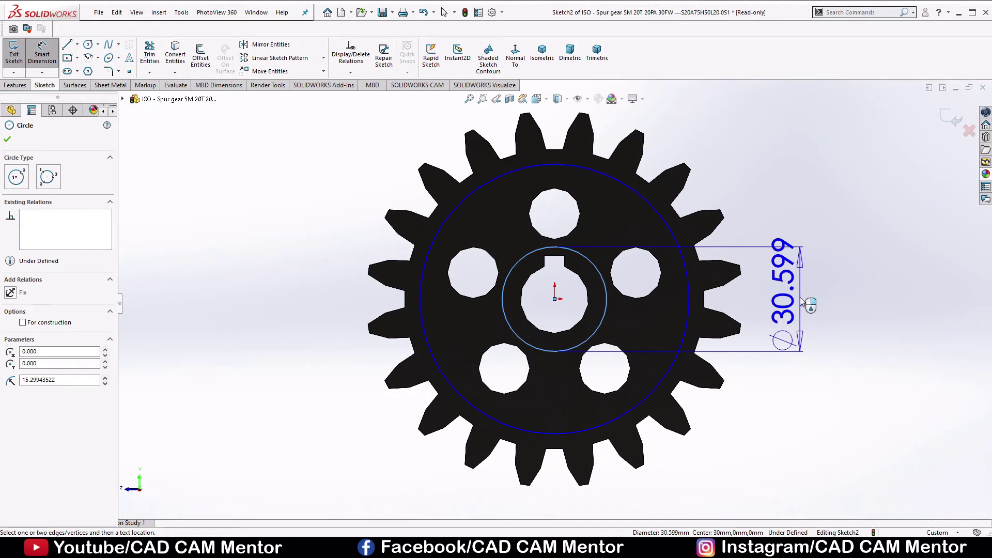
click(803, 303)
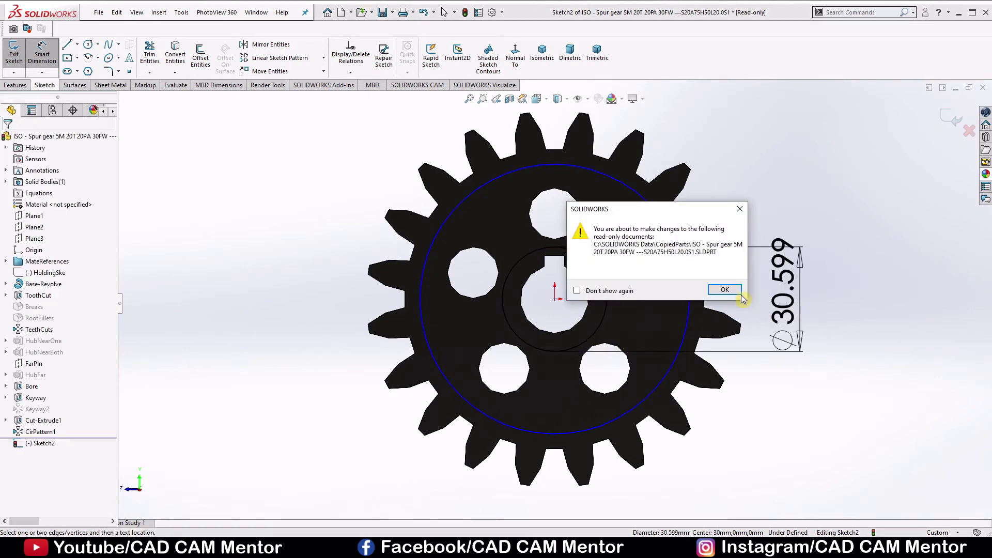
click(726, 290)
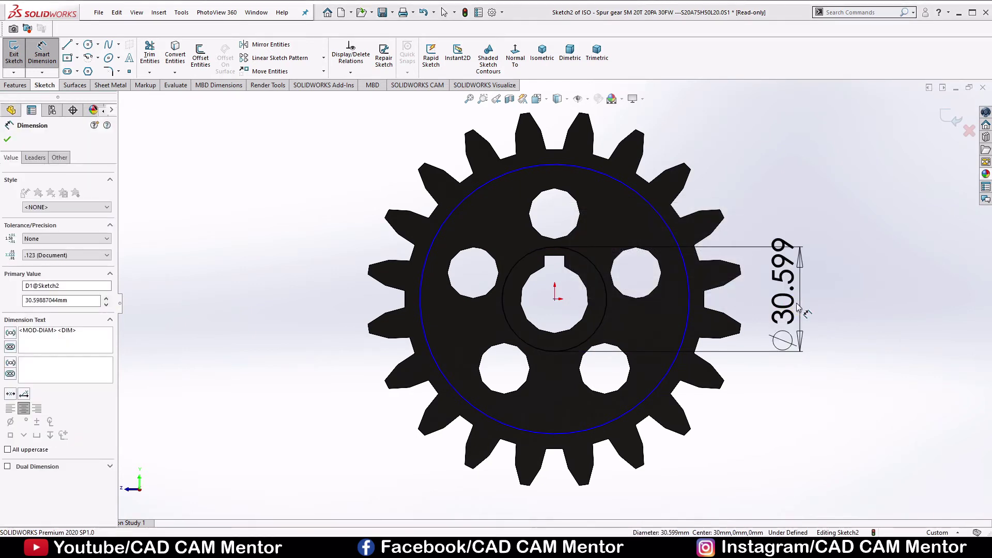
text(28.00mm)
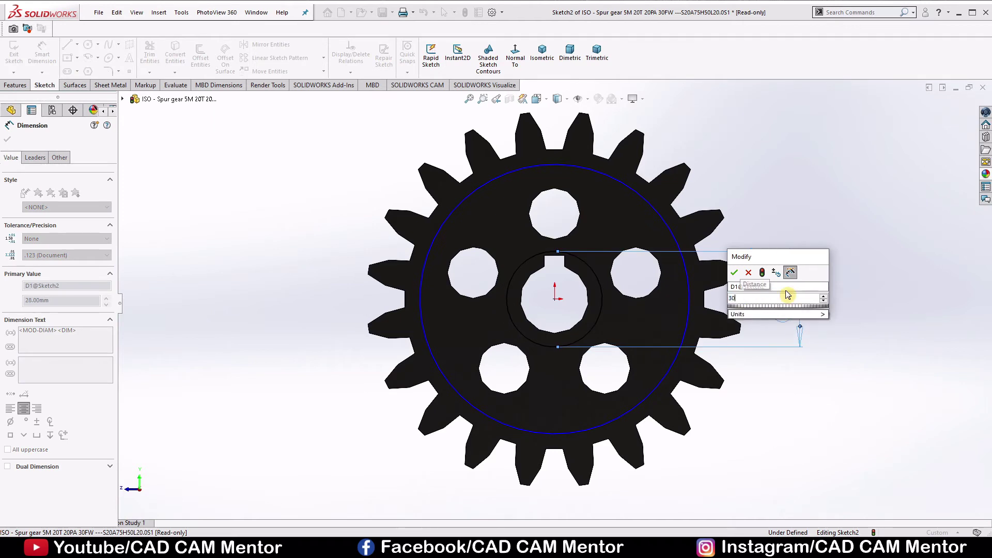
key(Return)
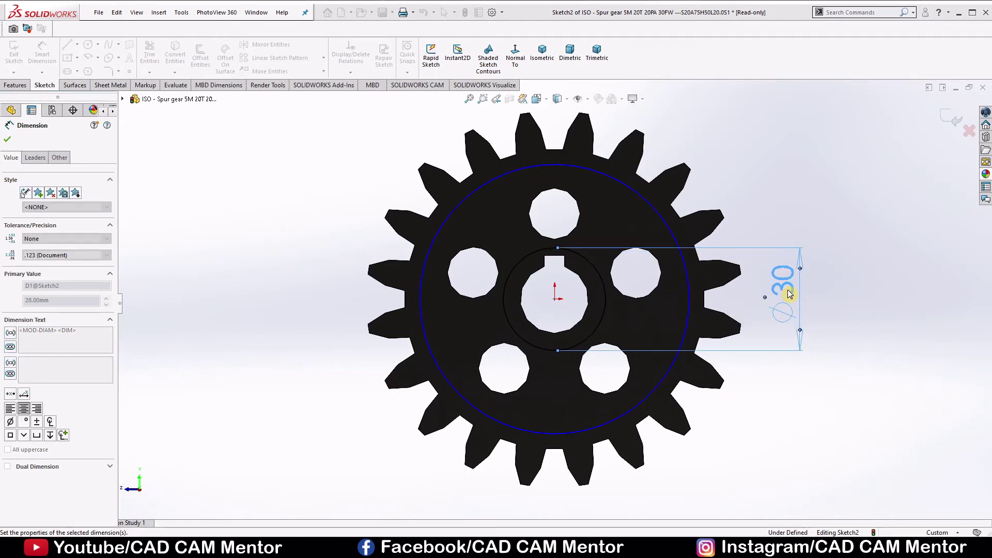
key(ctrl+z)
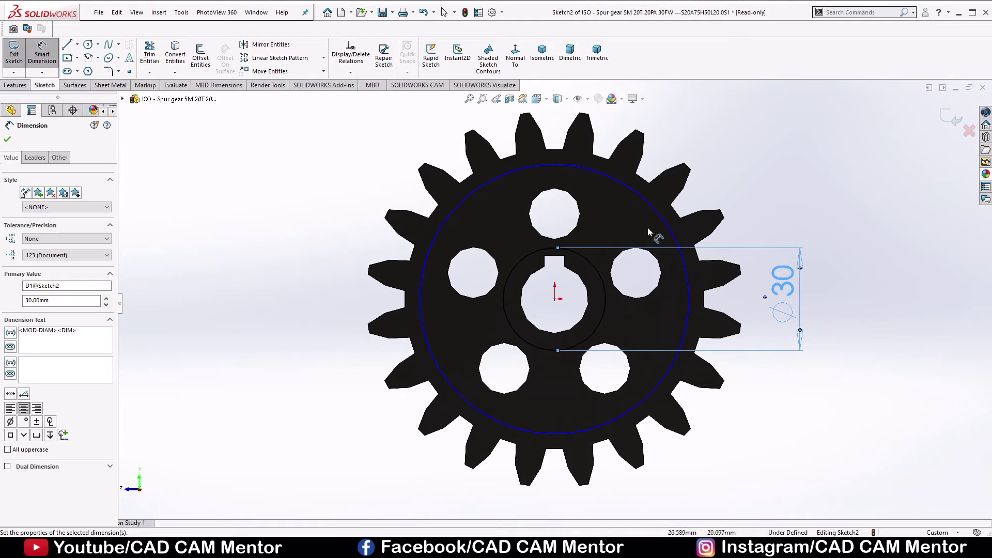
click(675, 237)
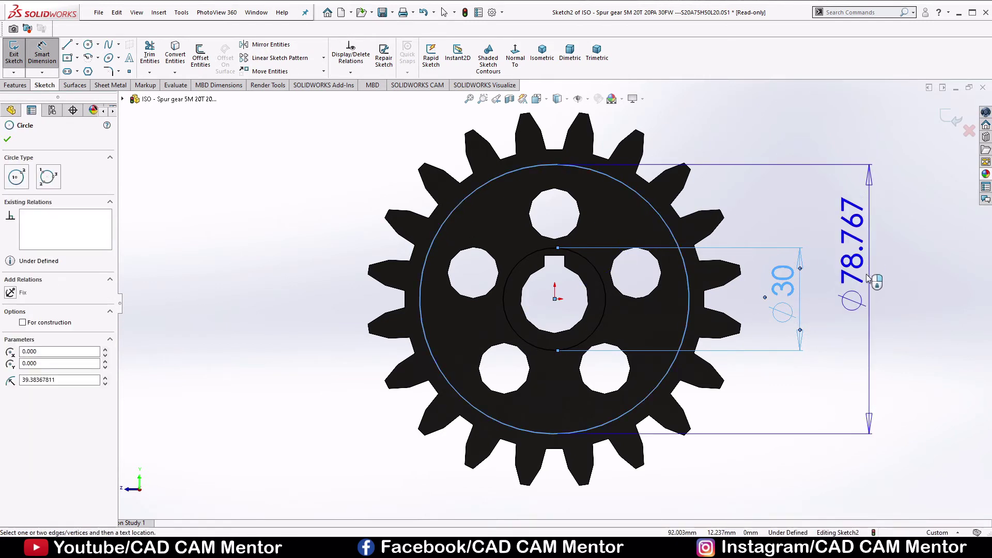
click(865, 289)
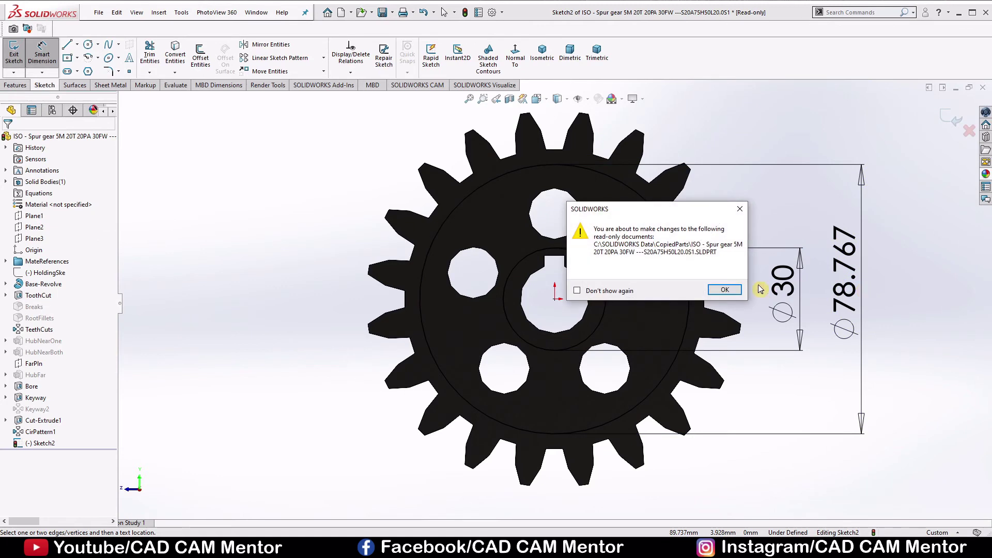
click(734, 289)
double_click(835, 281)
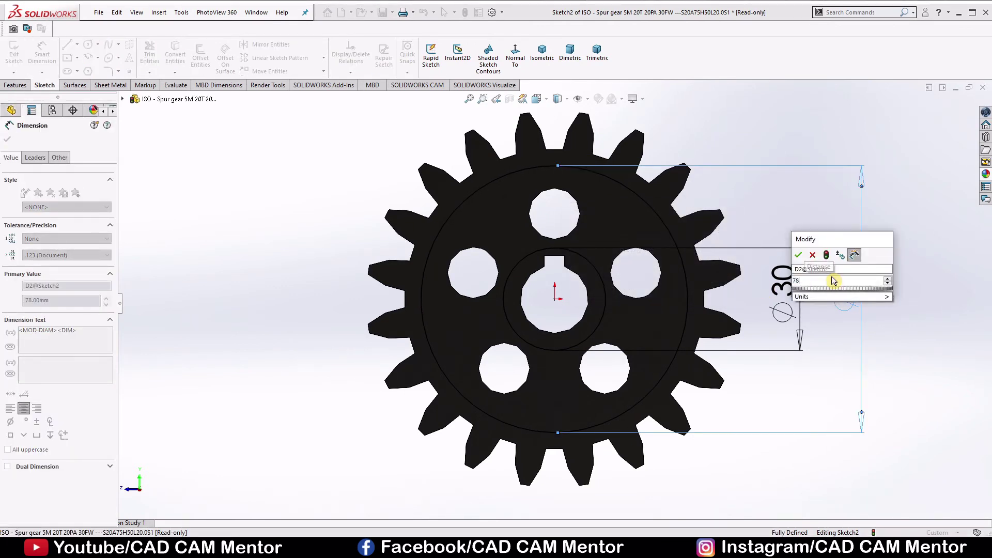
key(Return)
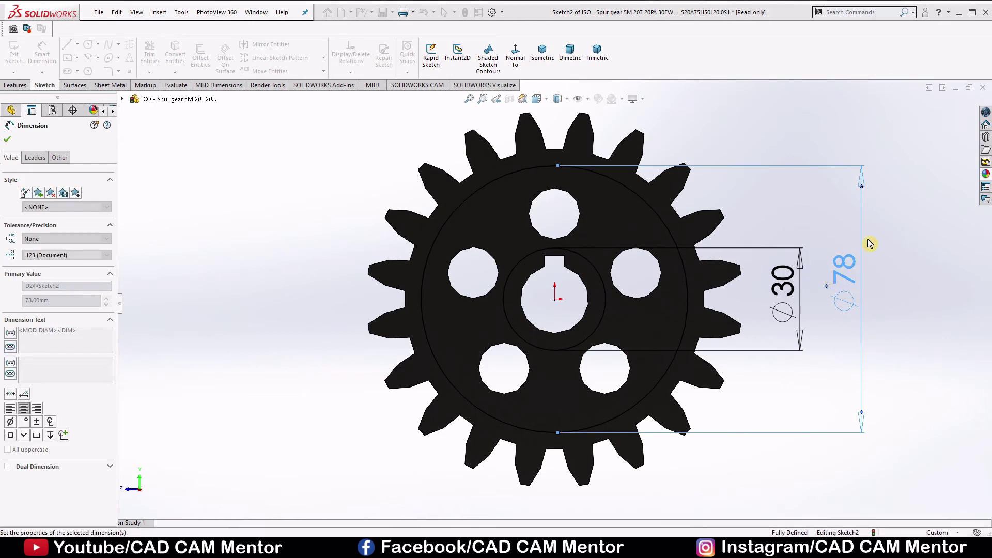
click(919, 116)
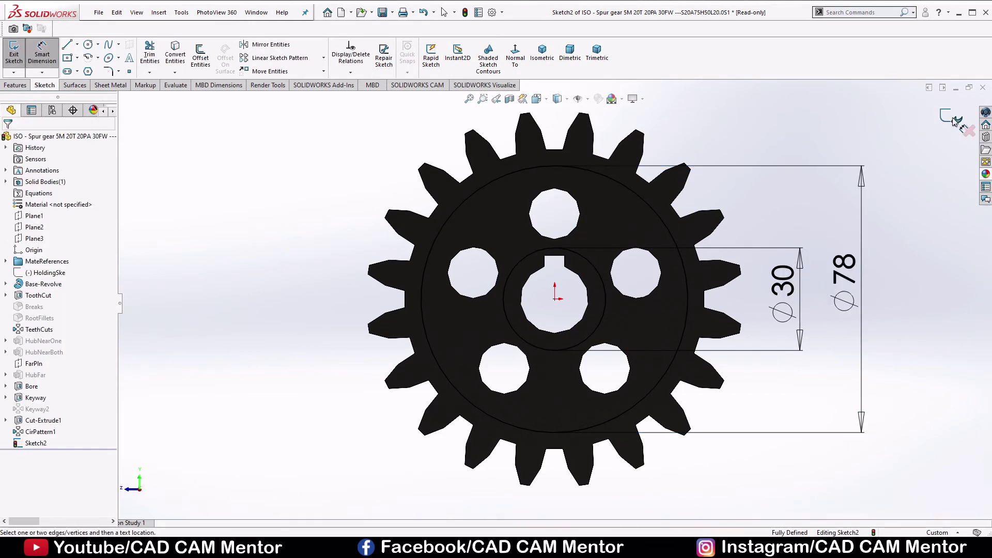
Exit the sketch and extrude-cut the Ø30–Ø78 ring 8 mm blind as Cut-Extrude2.
click(955, 122)
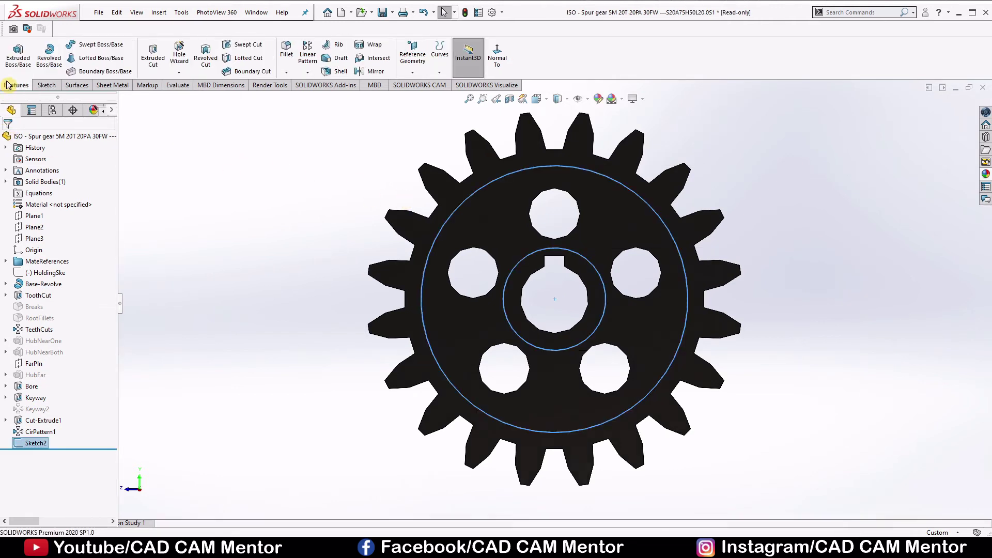
click(153, 54)
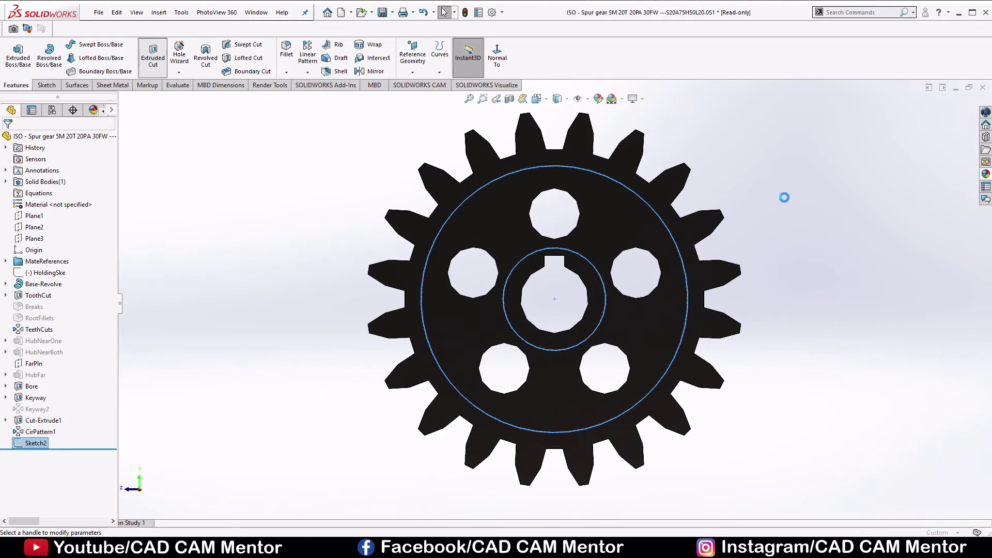
middle_drag(792, 192, 740, 223)
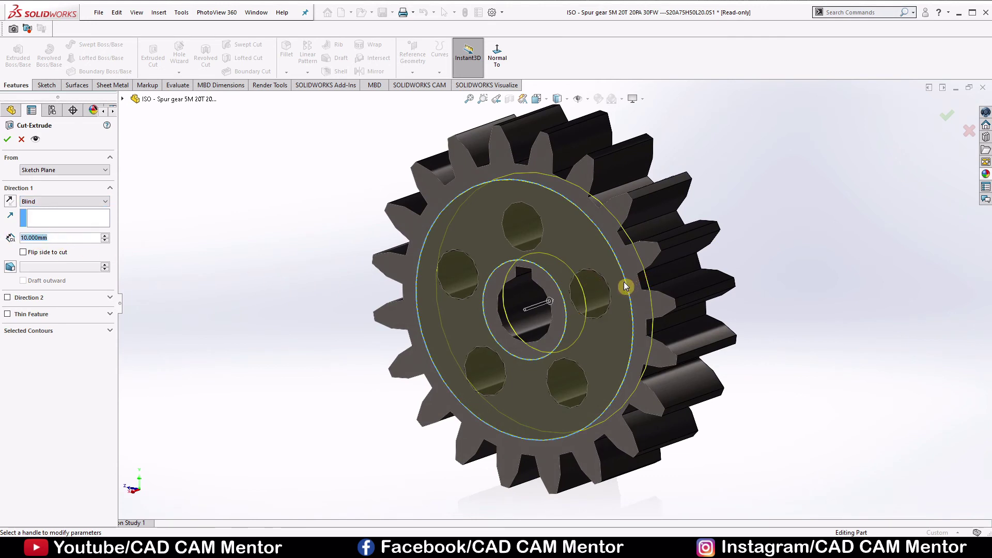
middle_drag(824, 283, 810, 299)
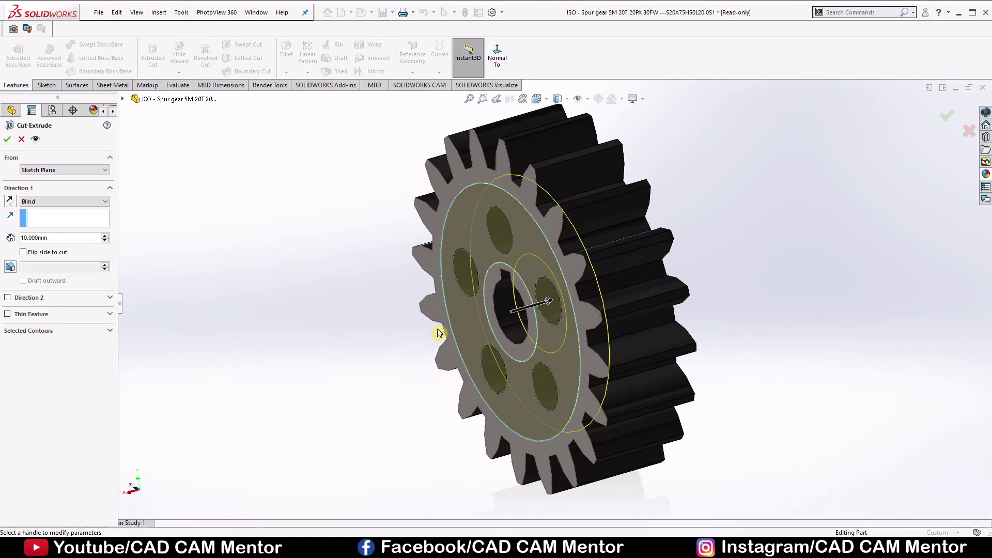
double_click(65, 238)
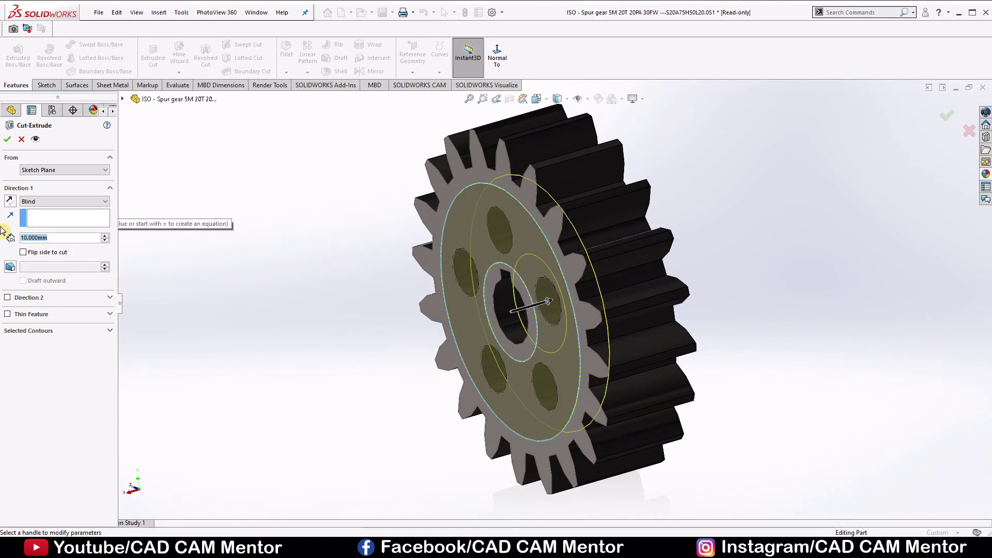
text(8)
key(Return)
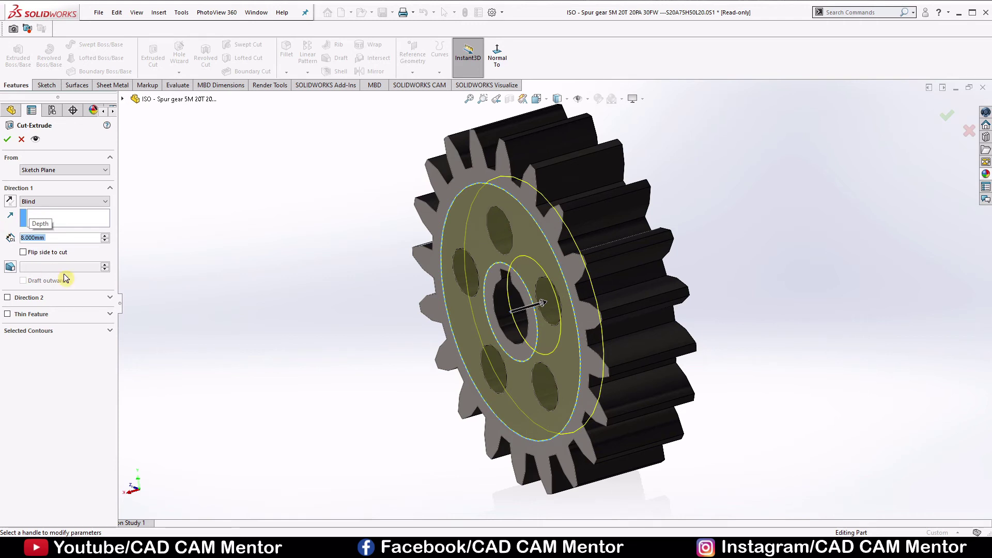
click(7, 139)
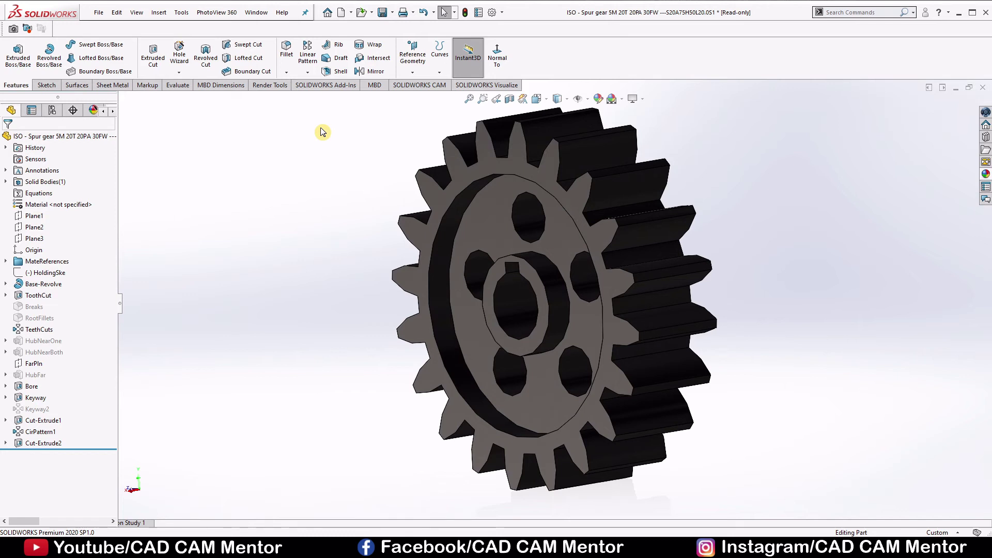
Begin a mirror with Plane3 as the mirror plane, then cancel it.
click(366, 71)
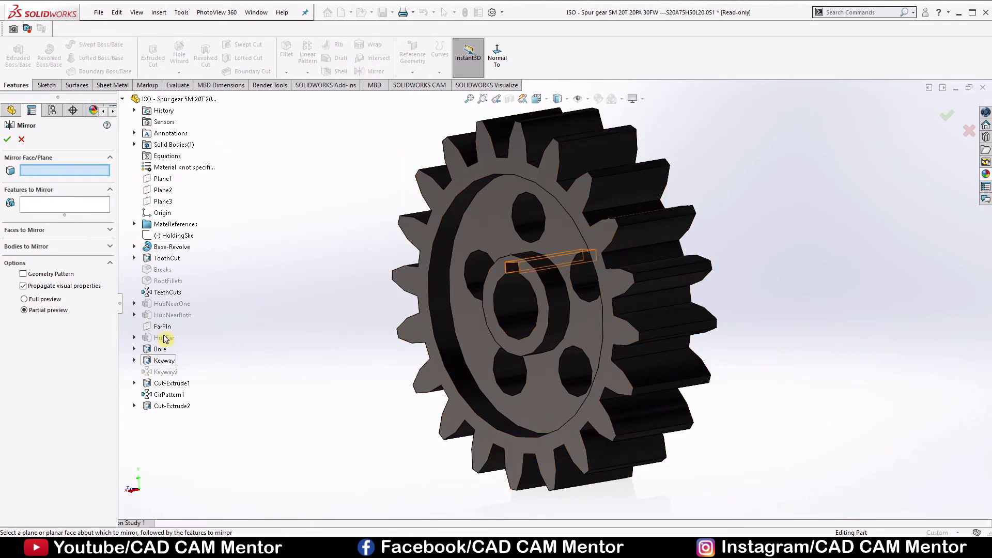
click(163, 201)
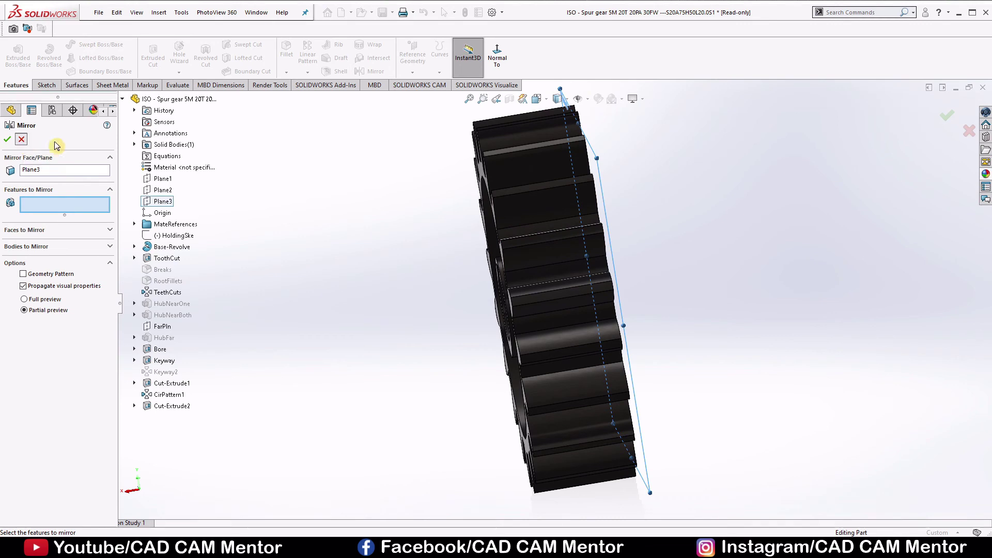
key(Escape)
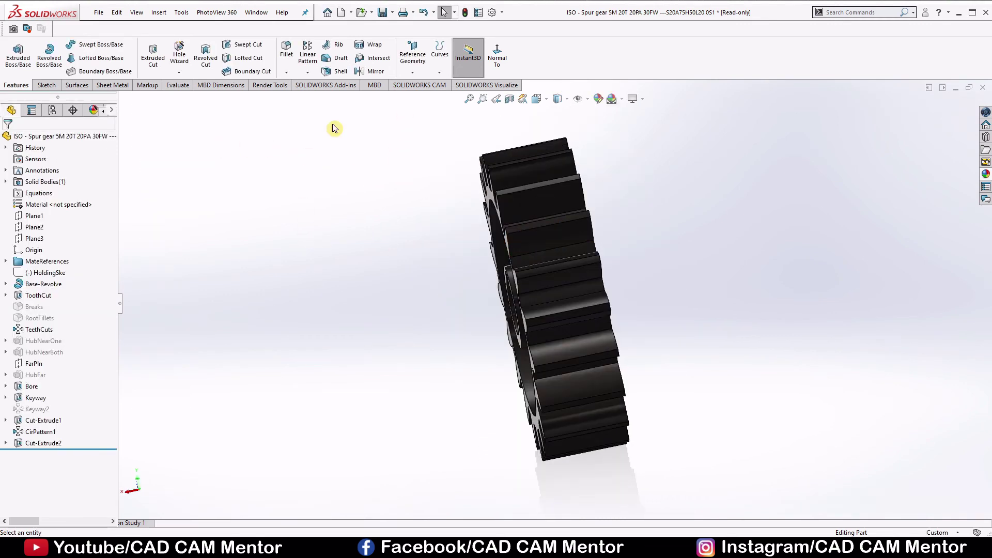
Create reference plane Plane4 offset 15 mm from Plane3.
click(412, 57)
click(418, 83)
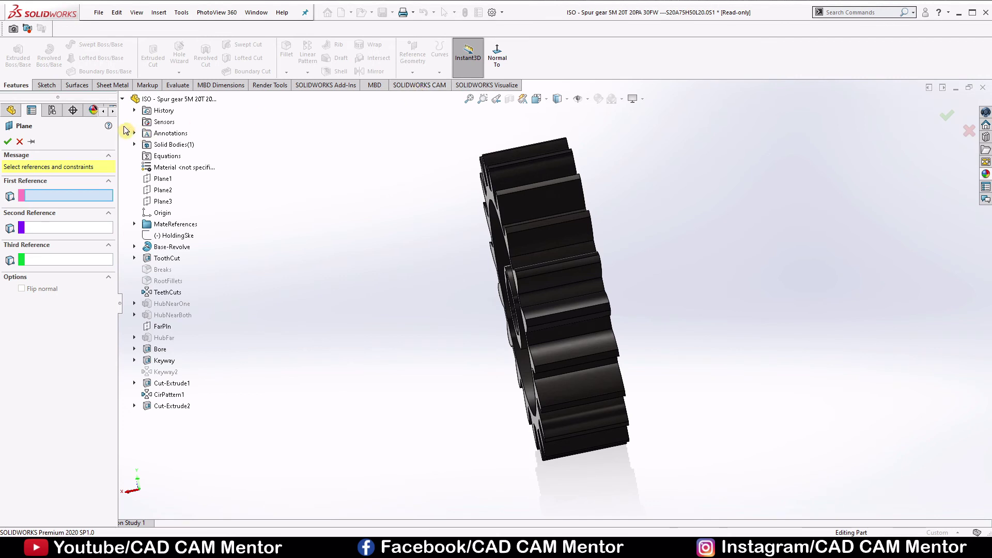
click(162, 202)
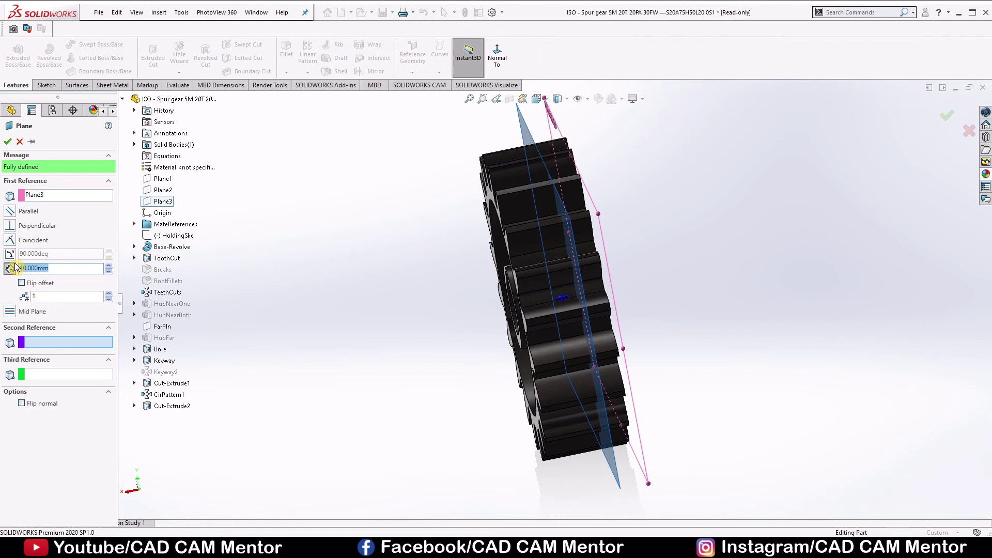
key(BackSpace)
text(15)
key(Return)
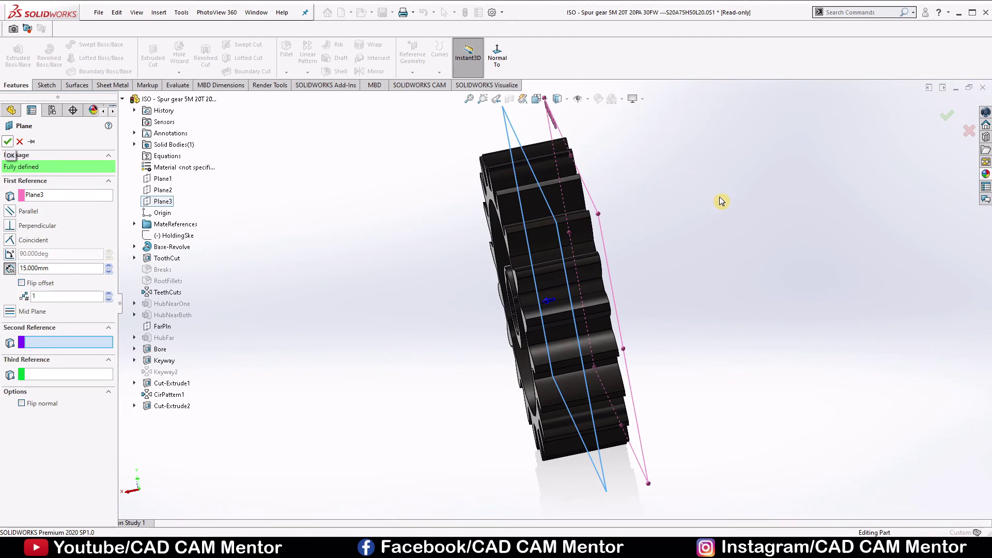
key(Return)
middle_drag(686, 220, 739, 192)
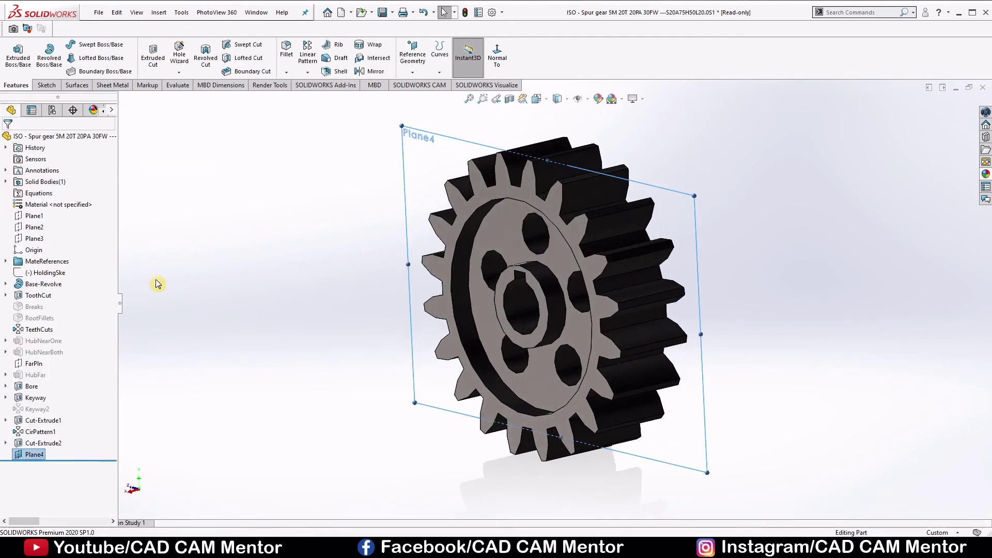
Mirror Cut-Extrude2 across Plane4 and inspect the recesses on both gear faces.
click(46, 444)
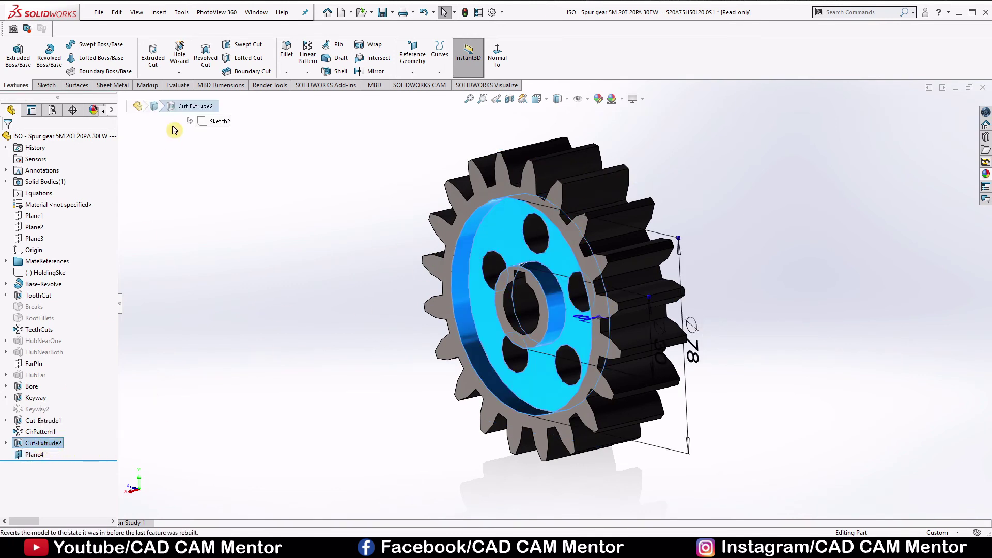
click(365, 72)
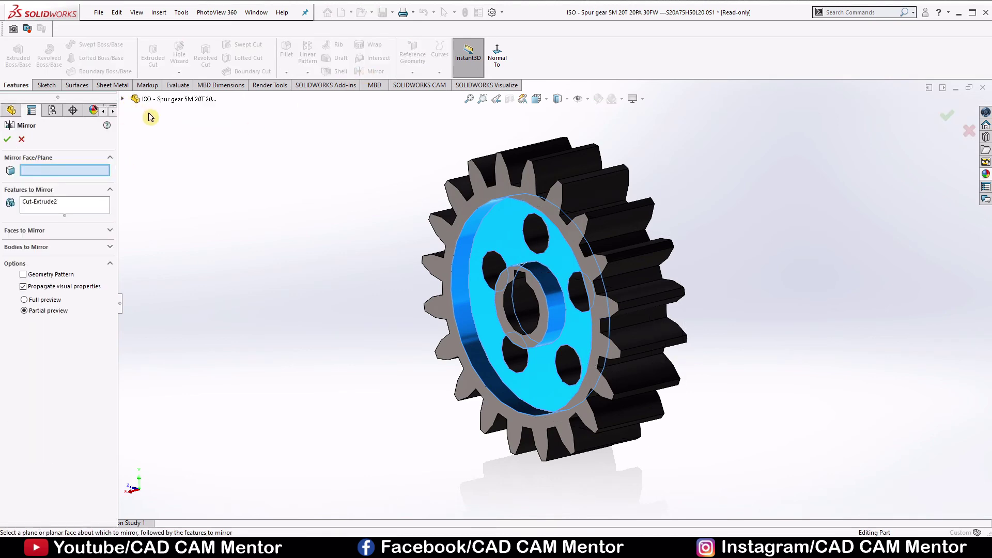
click(123, 99)
click(164, 417)
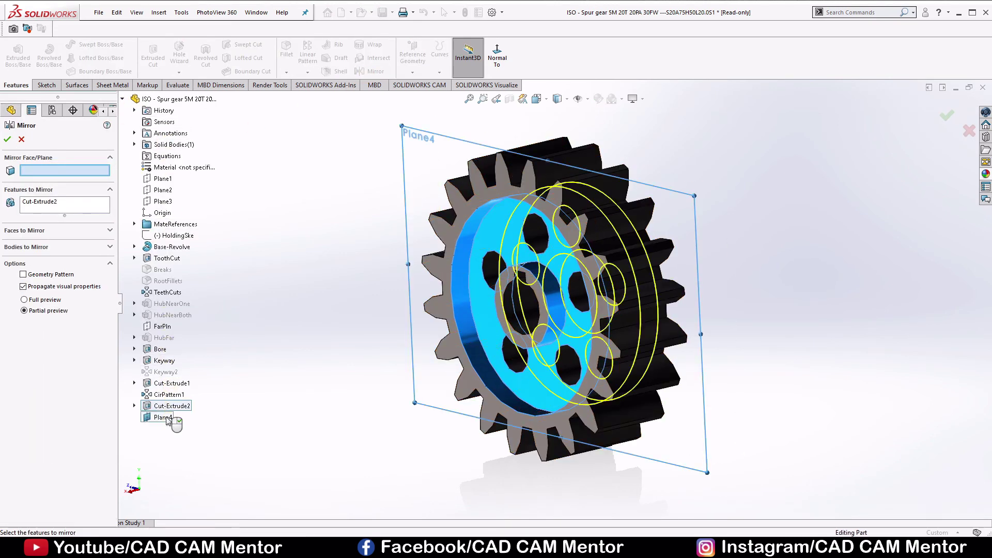
key(ctrl+8)
middle_drag(693, 172, 698, 155)
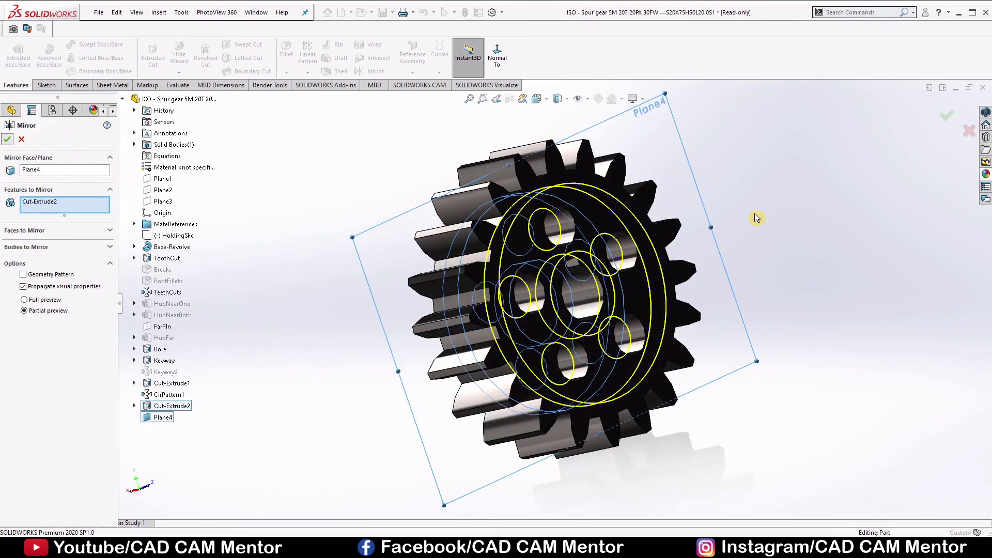
key(Return)
middle_drag(766, 222, 692, 287)
scroll(692, 289, down, 3)
scroll(691, 288, up, 2)
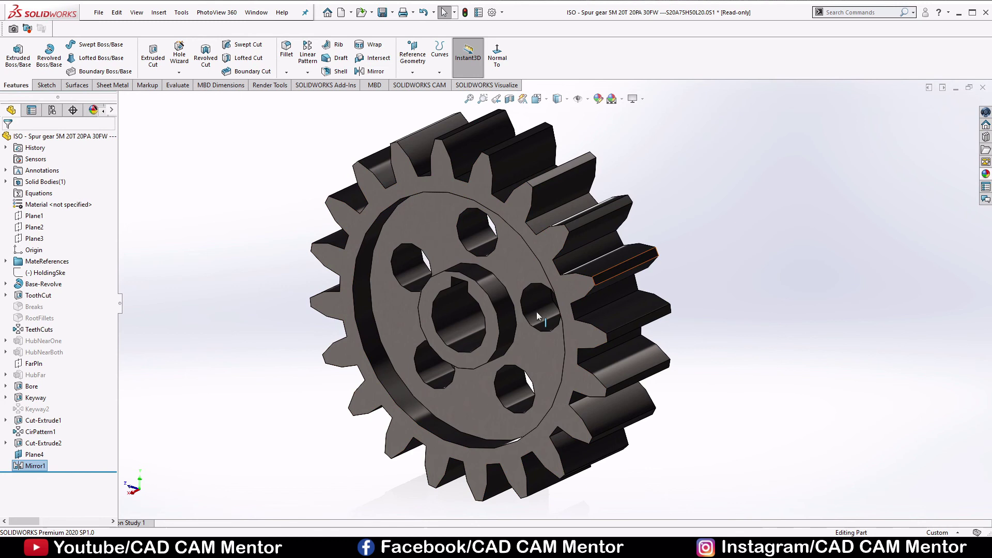
click(181, 12)
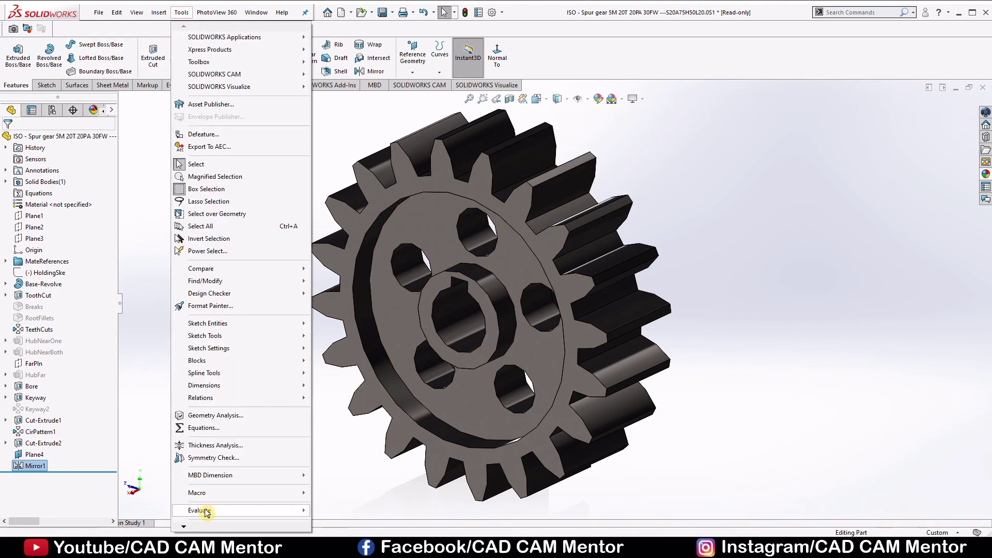
mouse_move(217, 512)
click(350, 407)
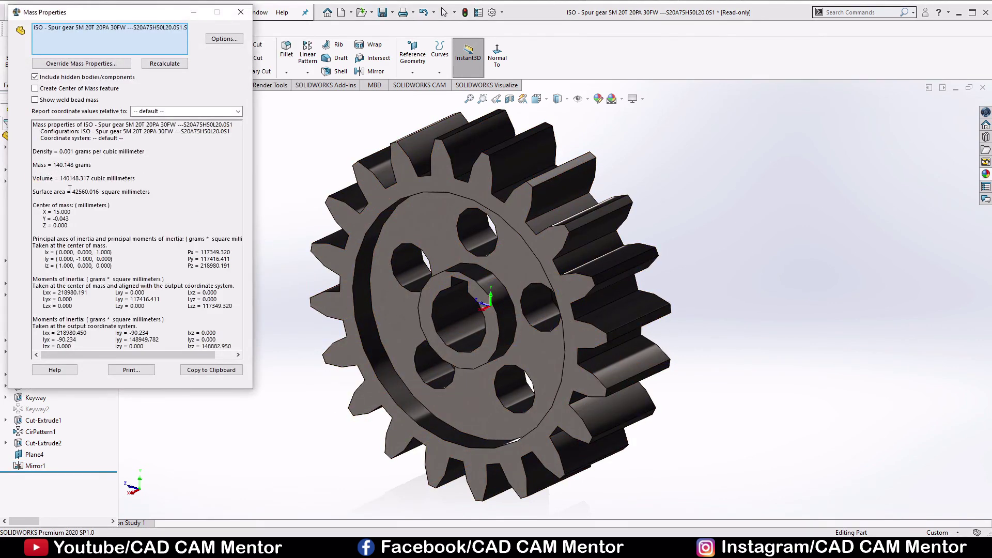
click(241, 12)
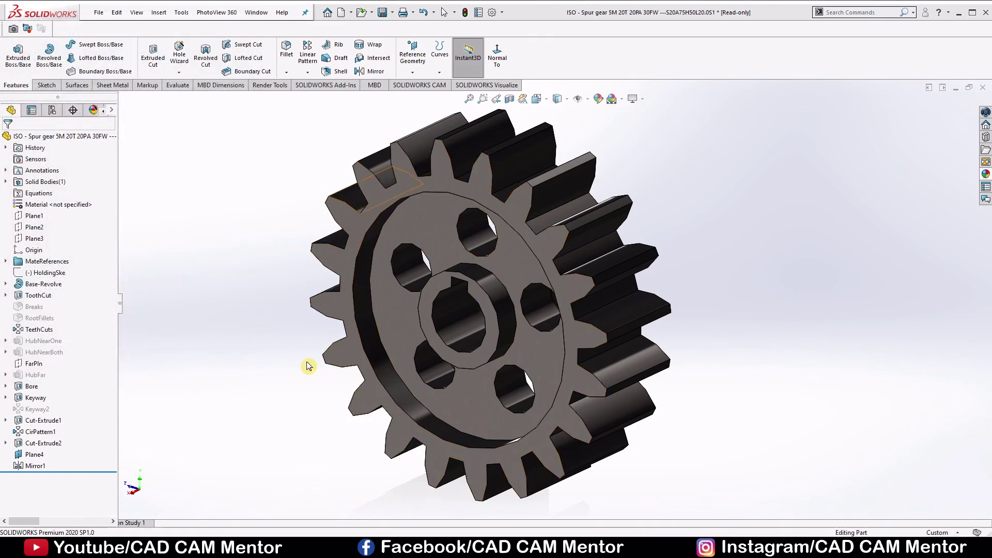